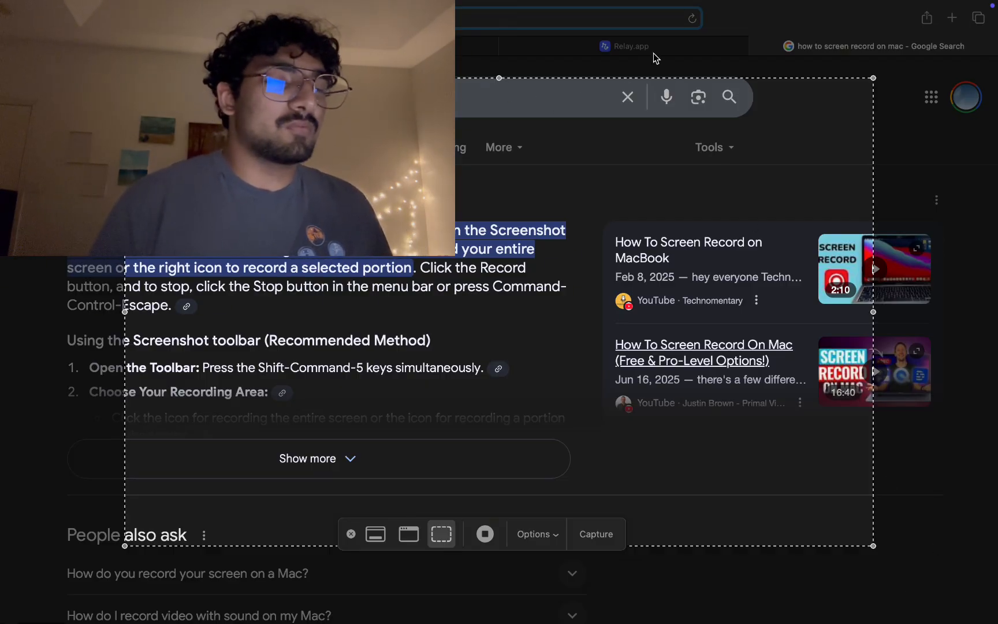
Dismiss the screen capture toolbar and look over the Relay.app home page, the gallery submission form and the Daily News workflow.
left_click(350, 533)
left_click(705, 43)
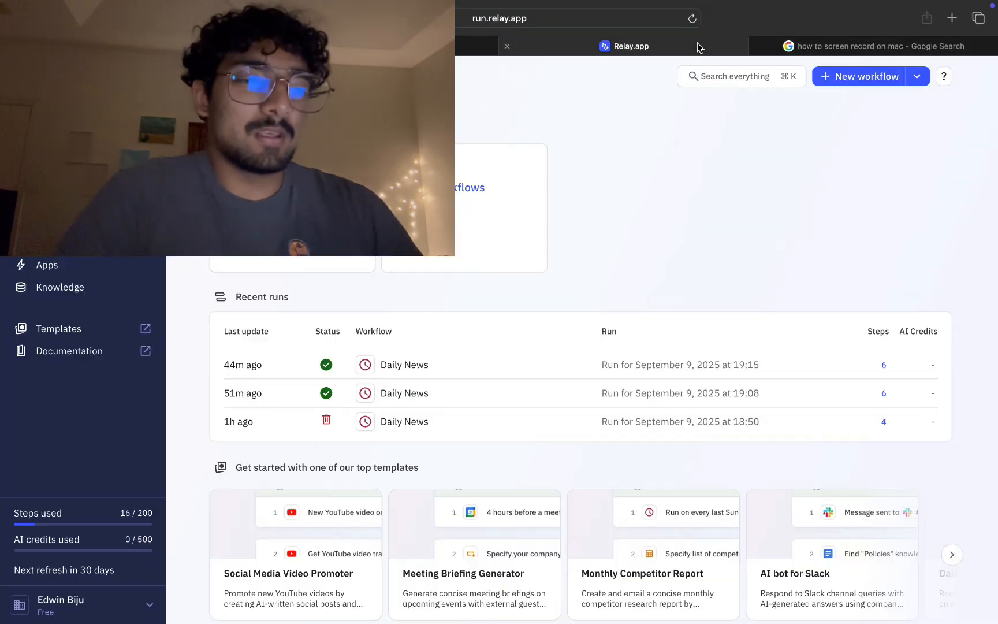
left_click(459, 47)
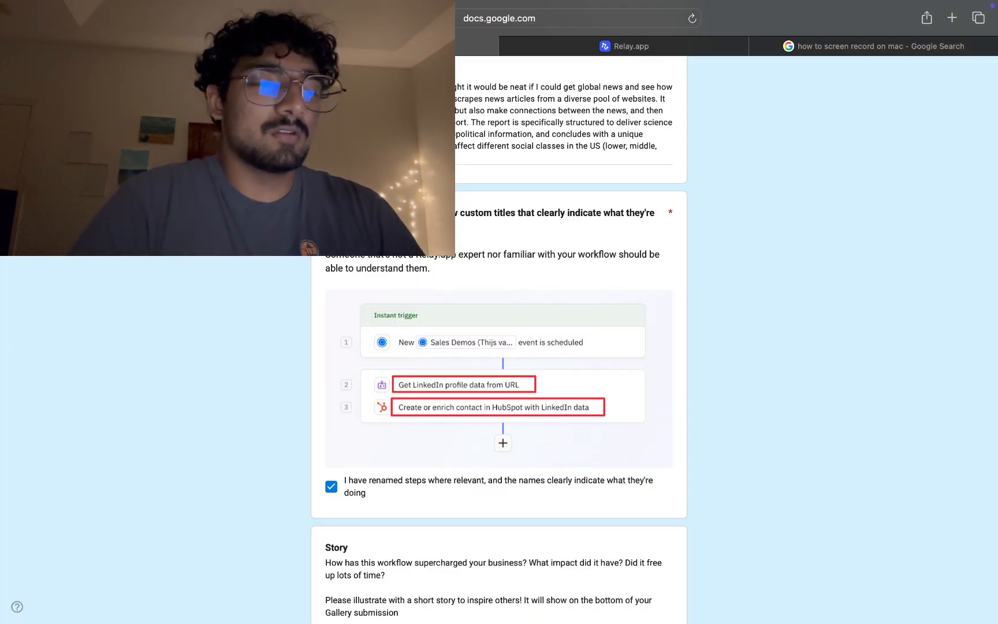
left_click(191, 46)
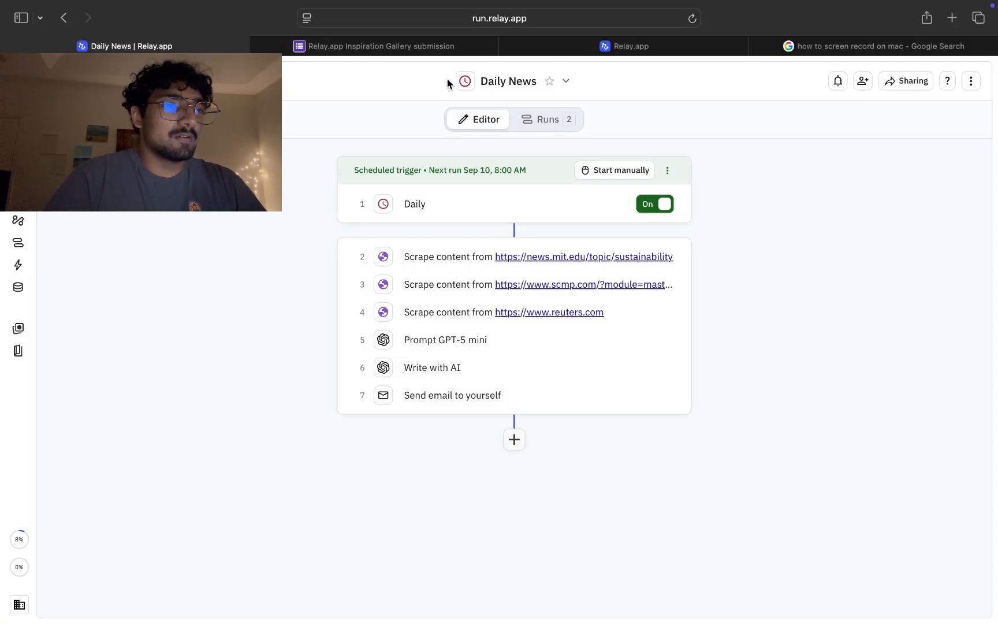
left_click(460, 51)
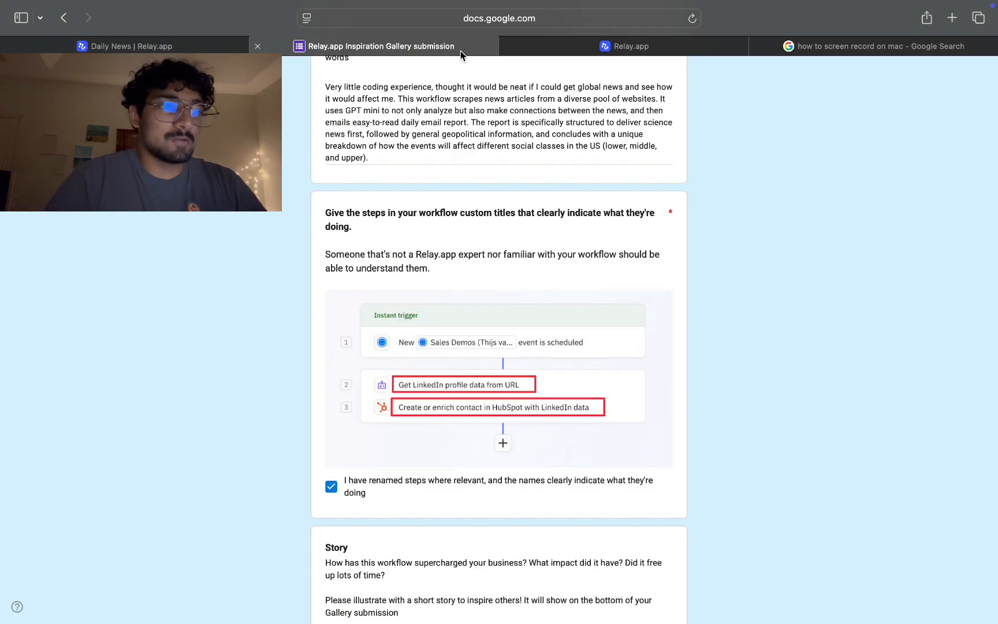
Create a new workflow from the Relay.app home page and bring up its trigger selection.
left_click(605, 53)
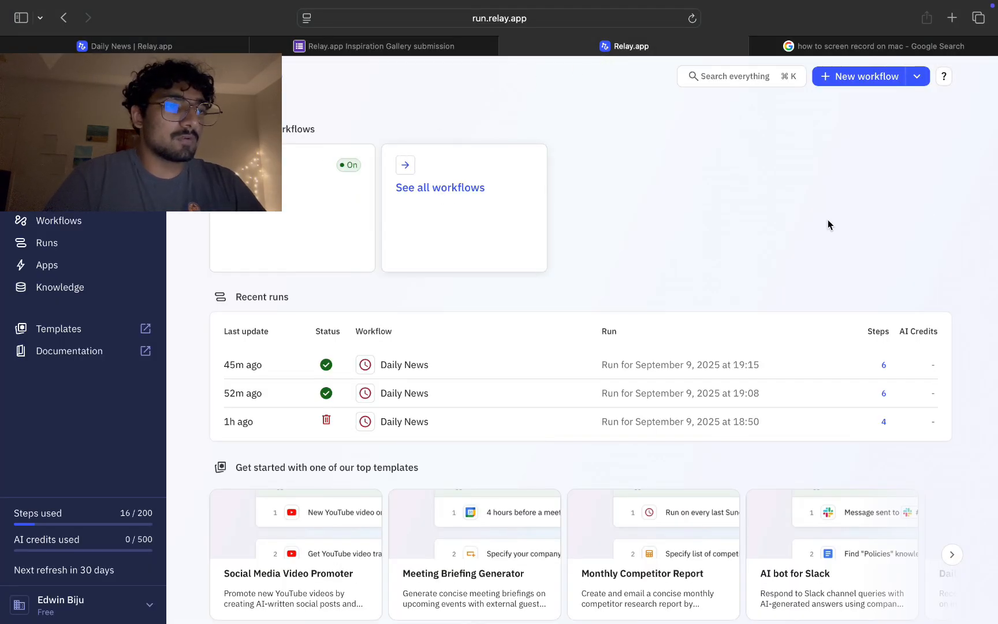
left_click(858, 76)
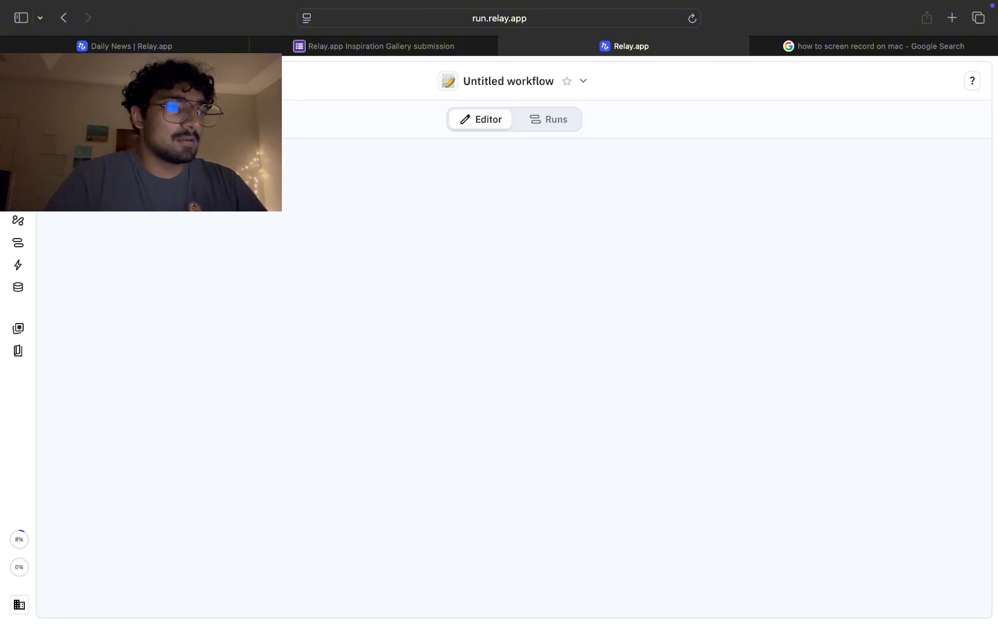
left_click(609, 211)
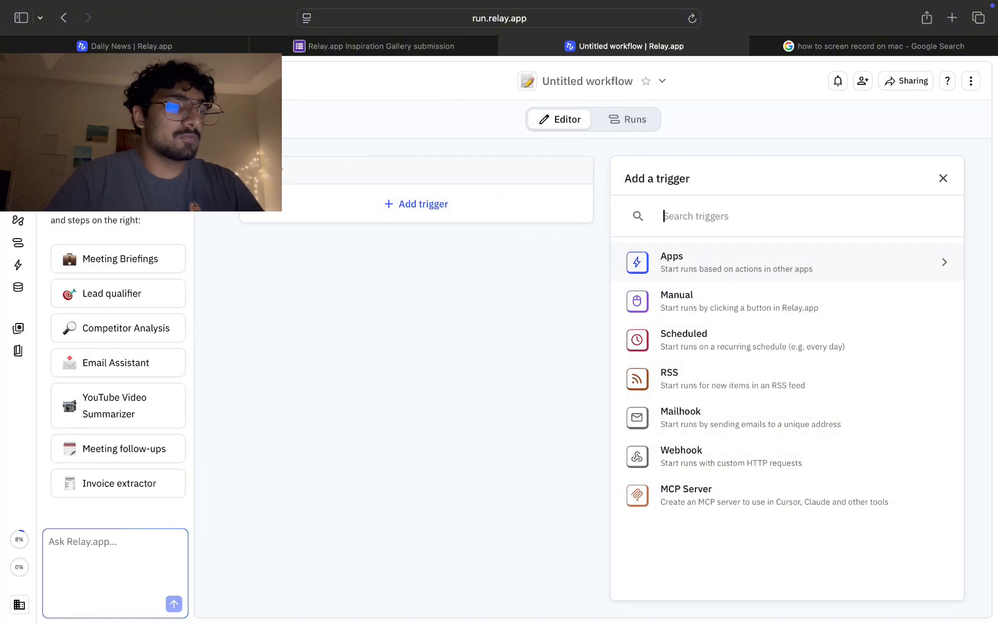
type("time")
key("BackSpace")
key("BackSpace")
key("BackSpace")
key("BackSpace")
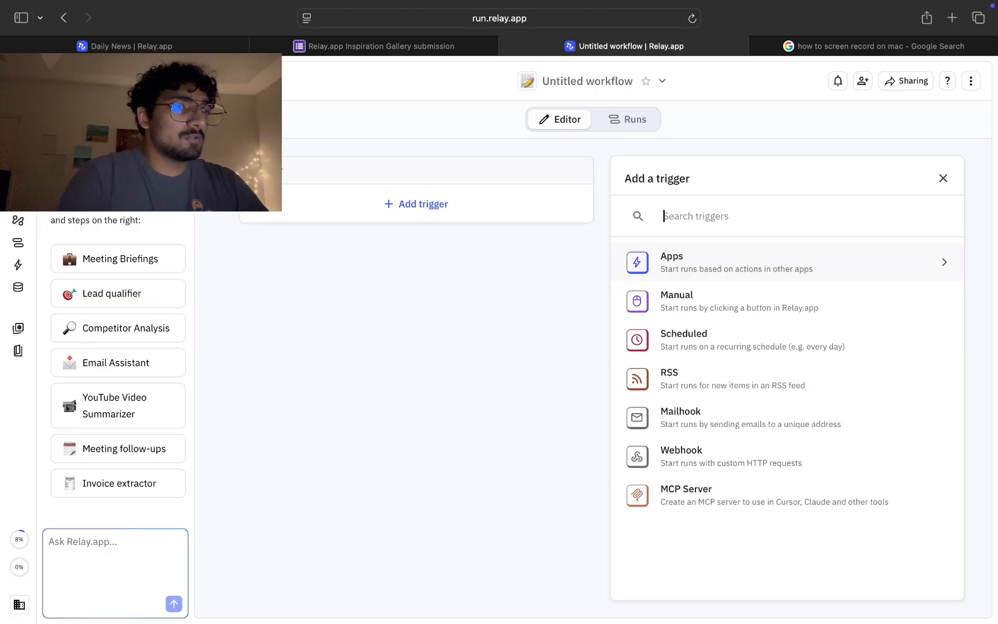
left_click(172, 51)
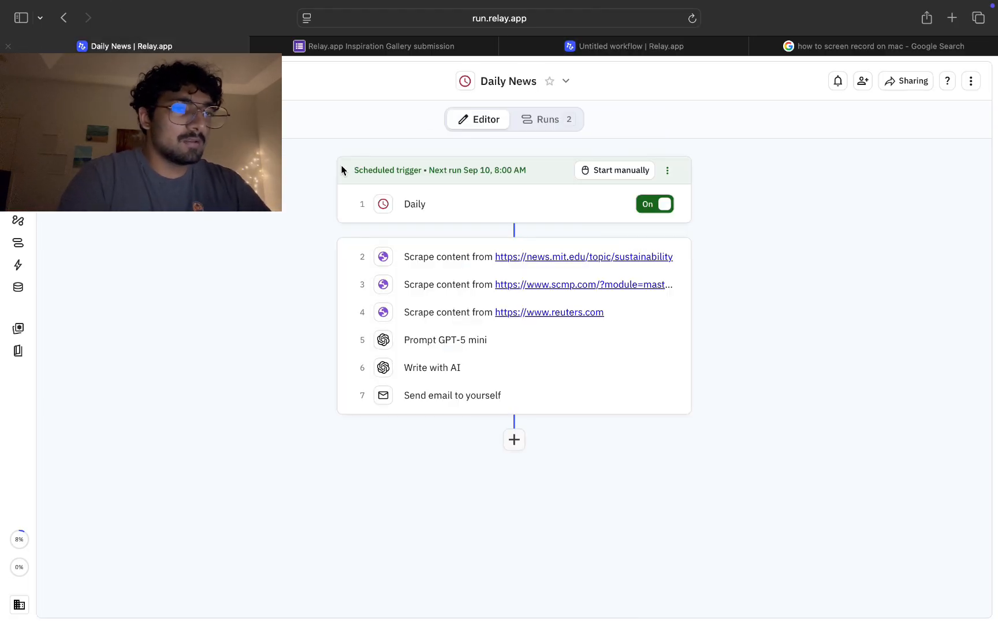
left_click(646, 49)
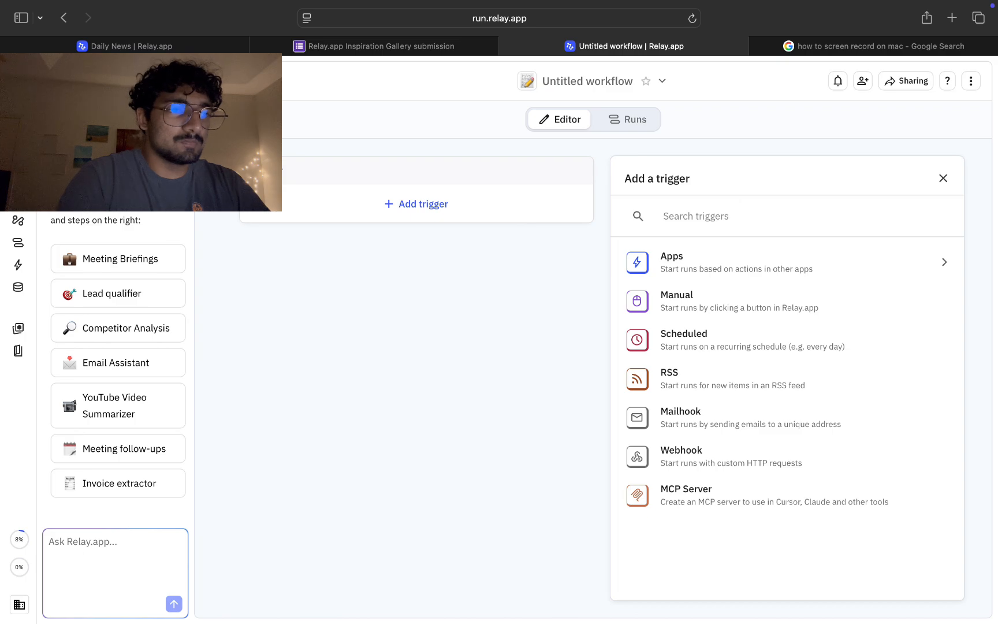
type("dail")
key("BackSpace")
key("BackSpace")
key("BackSpace")
key("BackSpace")
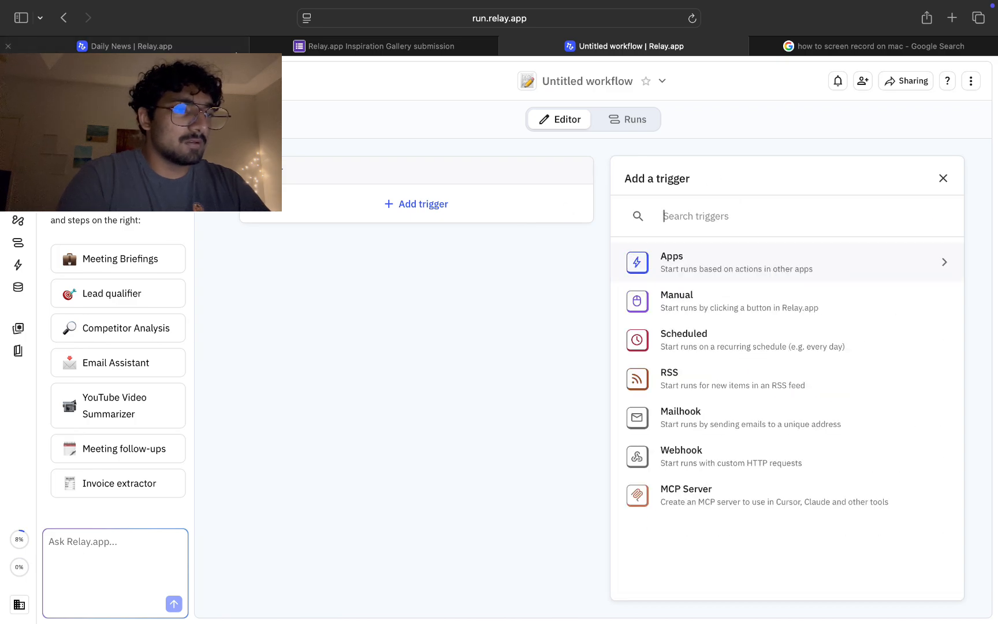
Check the trigger type in the Daily News workflow and add a Scheduled trigger with the default daily schedule to the untitled workflow.
left_click(132, 46)
left_click(470, 205)
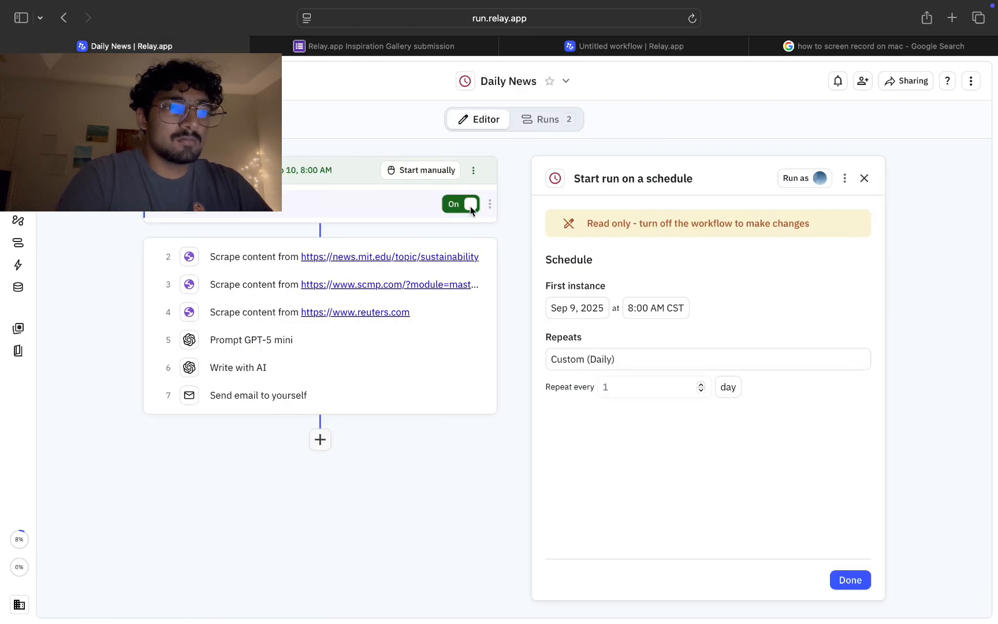
left_click(698, 49)
type("sc")
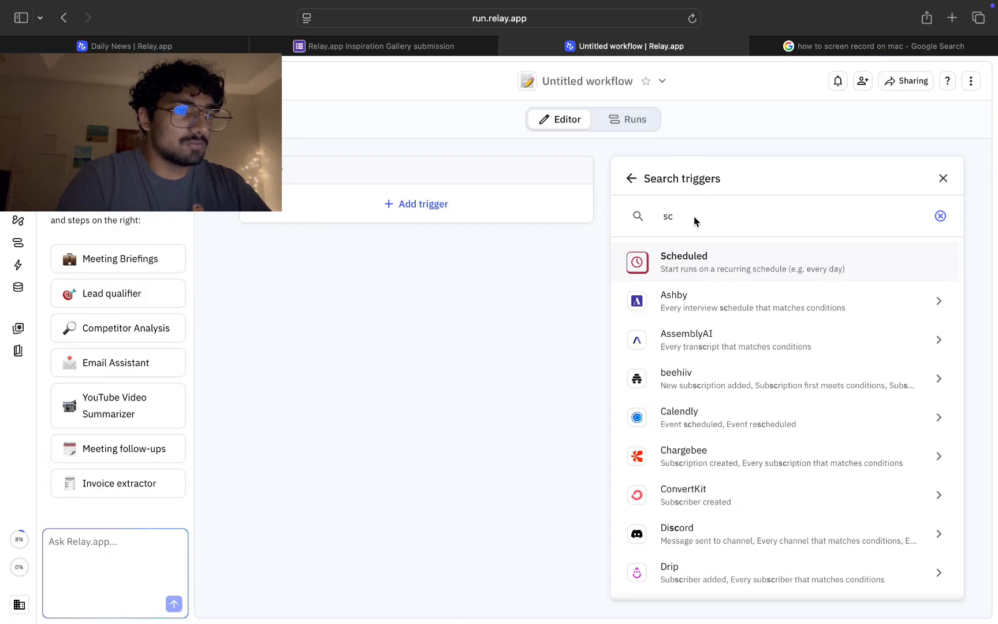
left_click(702, 255)
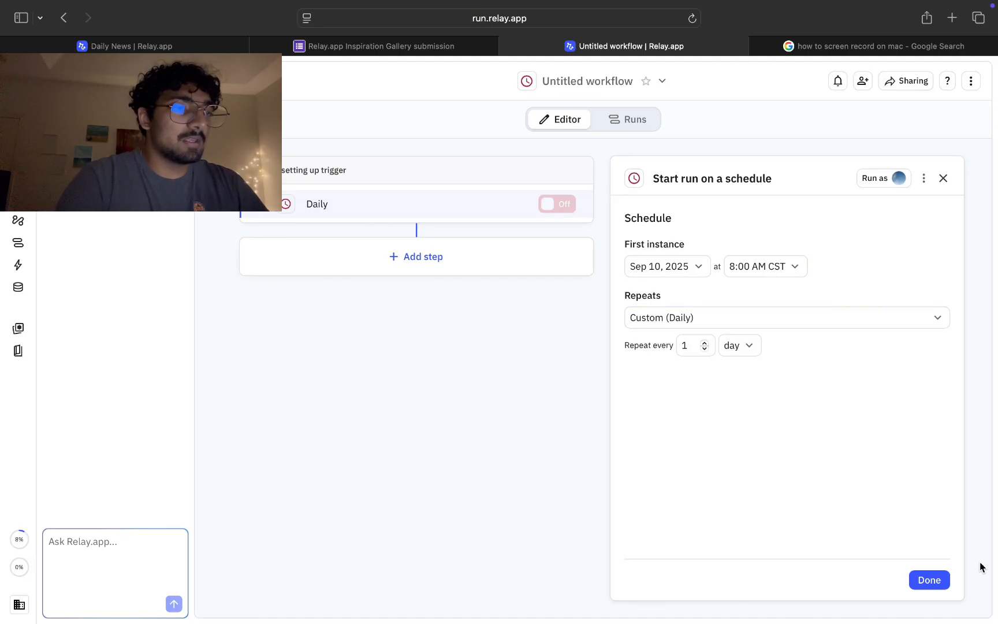
left_click(946, 584)
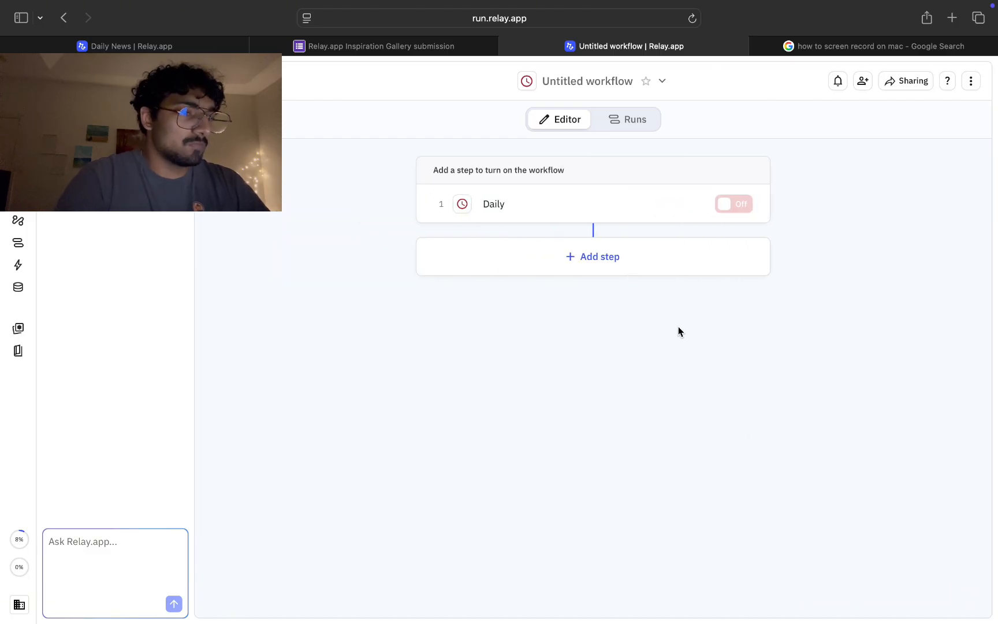
Add a Scrape content from website step below the daily trigger in the untitled workflow.
left_click(598, 259)
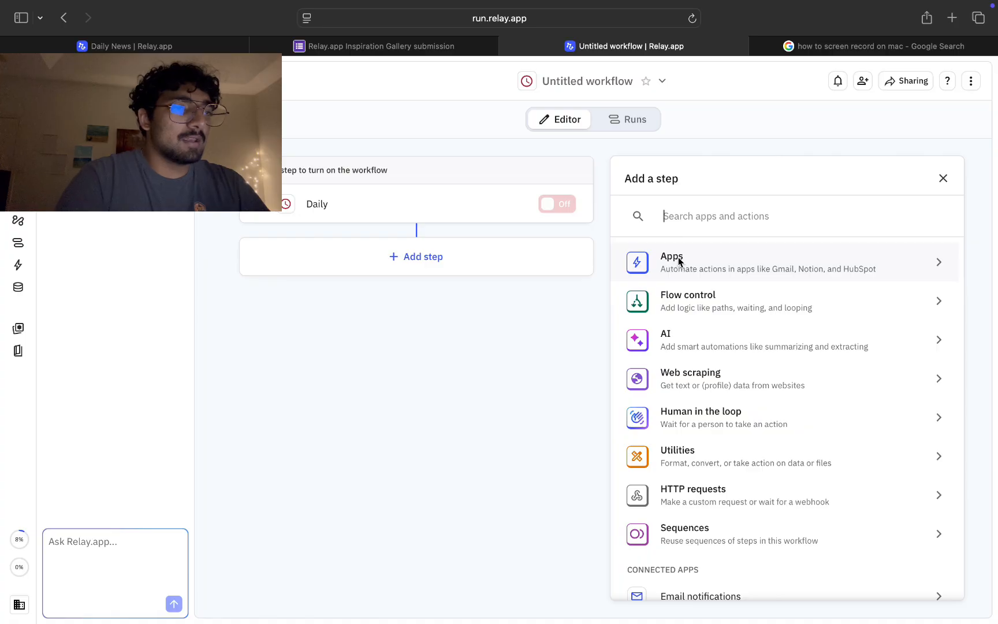
type("scr")
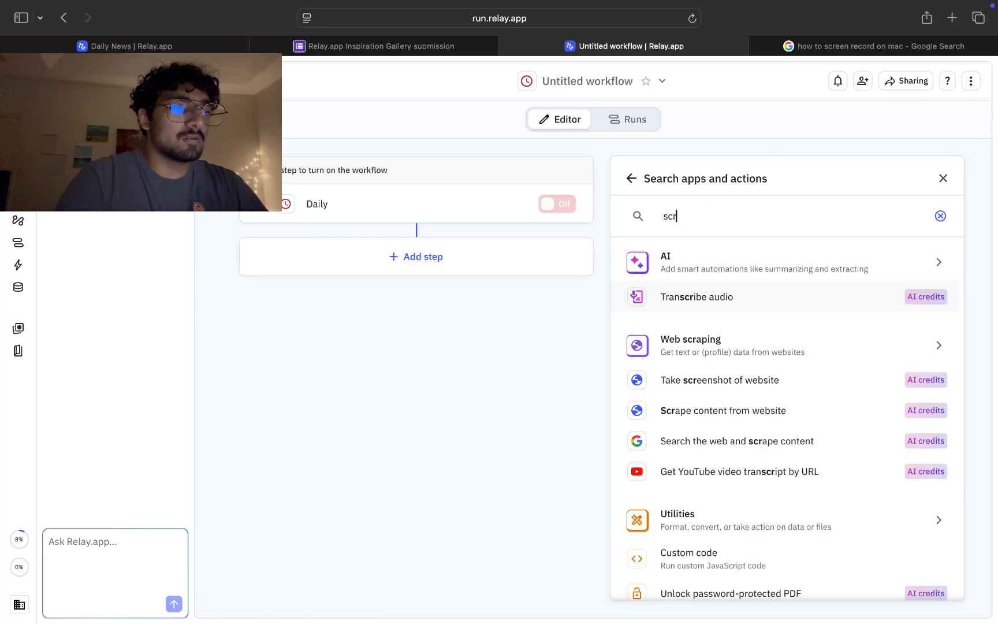
left_click(702, 354)
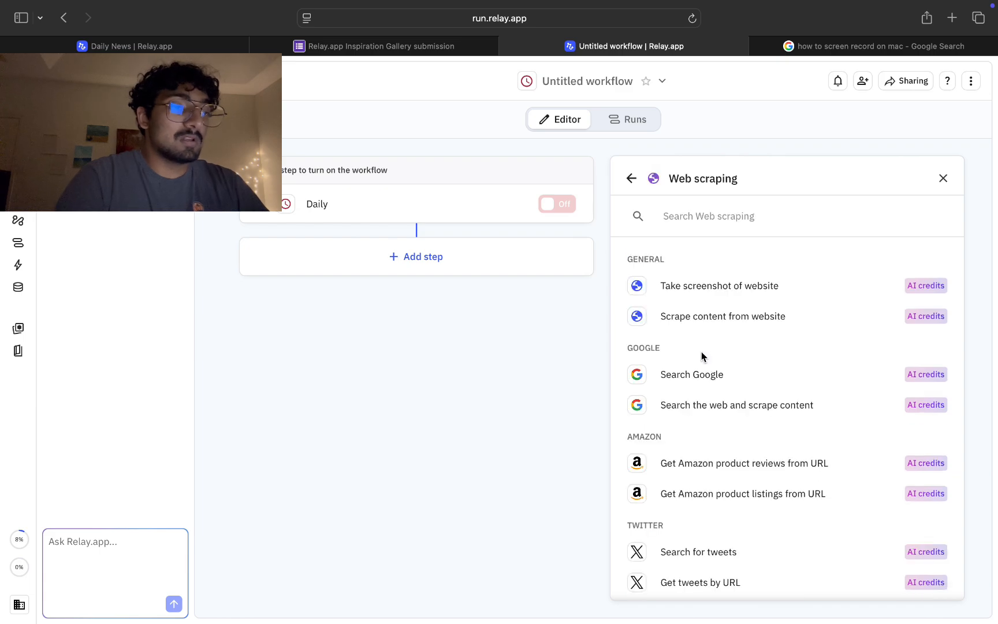
left_click(725, 322)
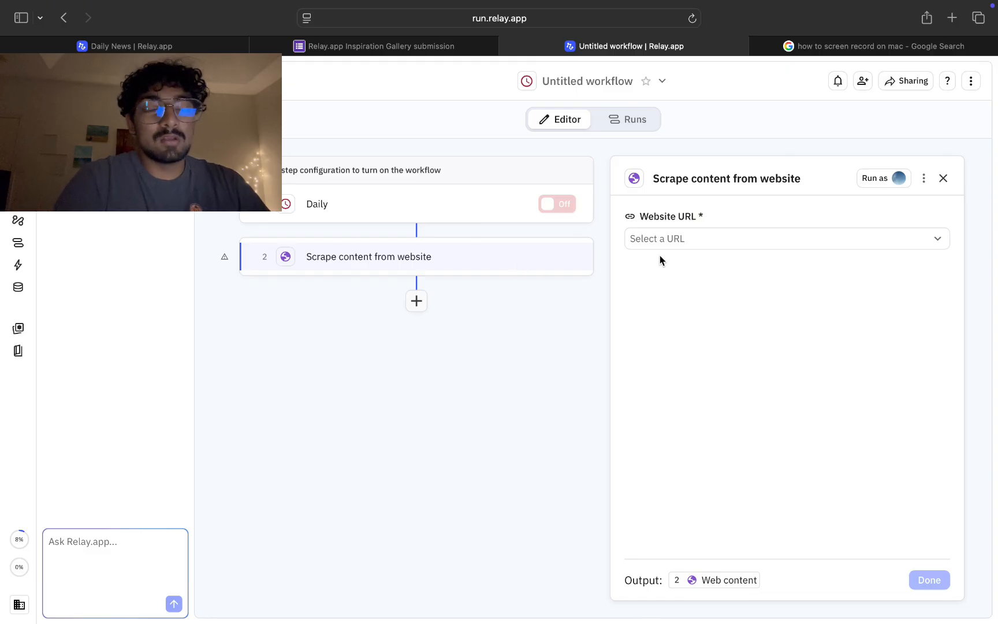
Go to the Daily News workflow and view the South China Morning Post page linked in its scraping step.
left_click(173, 47)
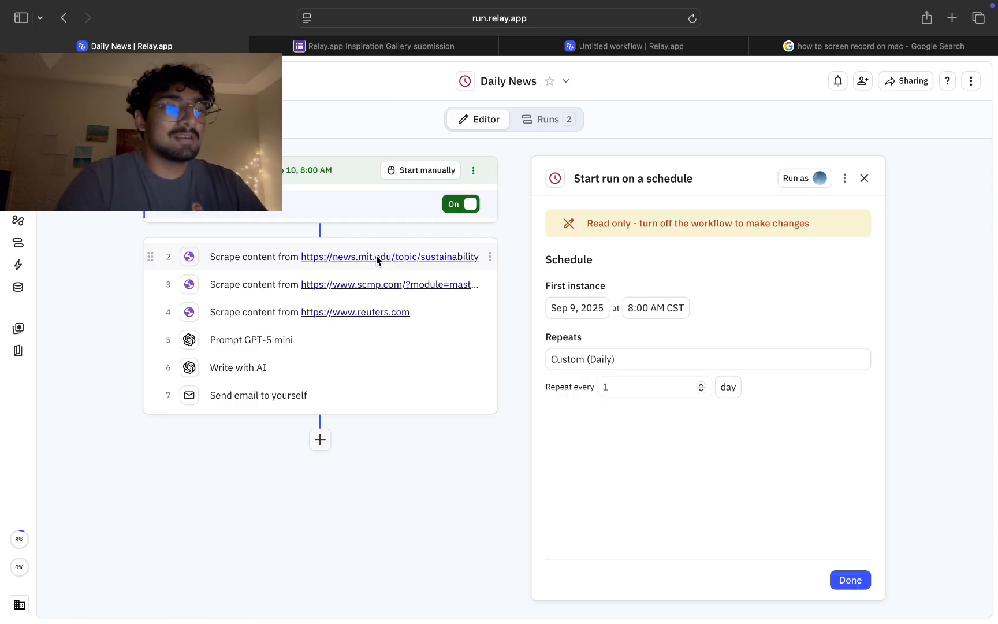
left_click(365, 287)
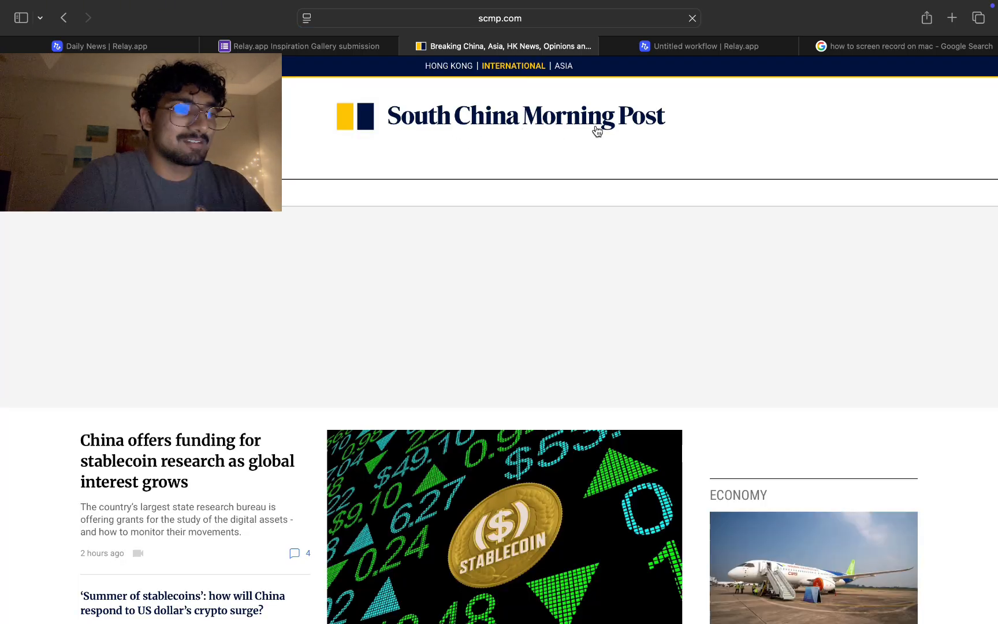
scroll(529, 323, "down", 10)
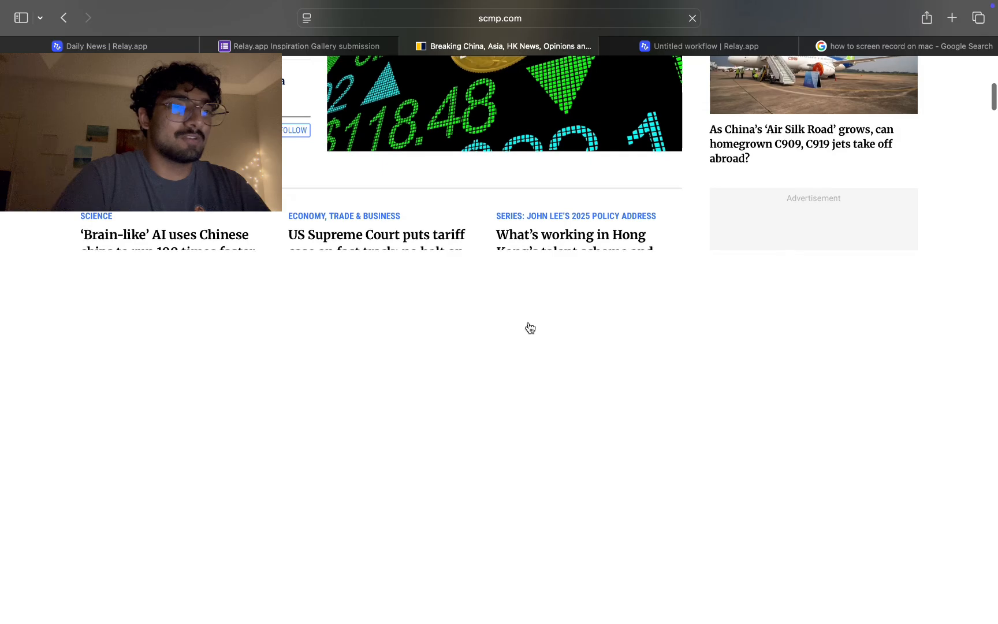
scroll(530, 328, "up", 10)
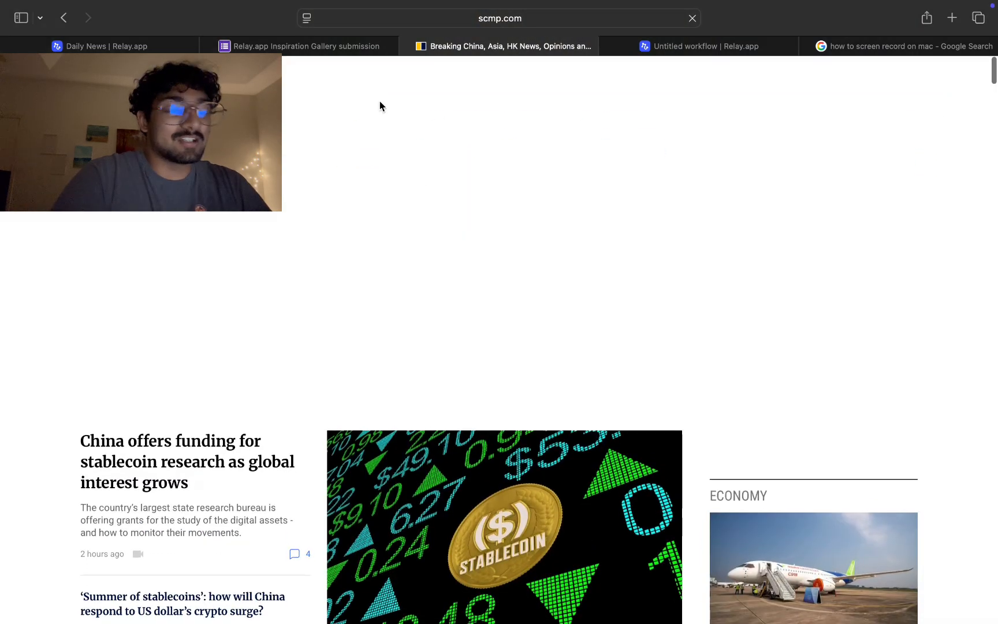
left_click(365, 46)
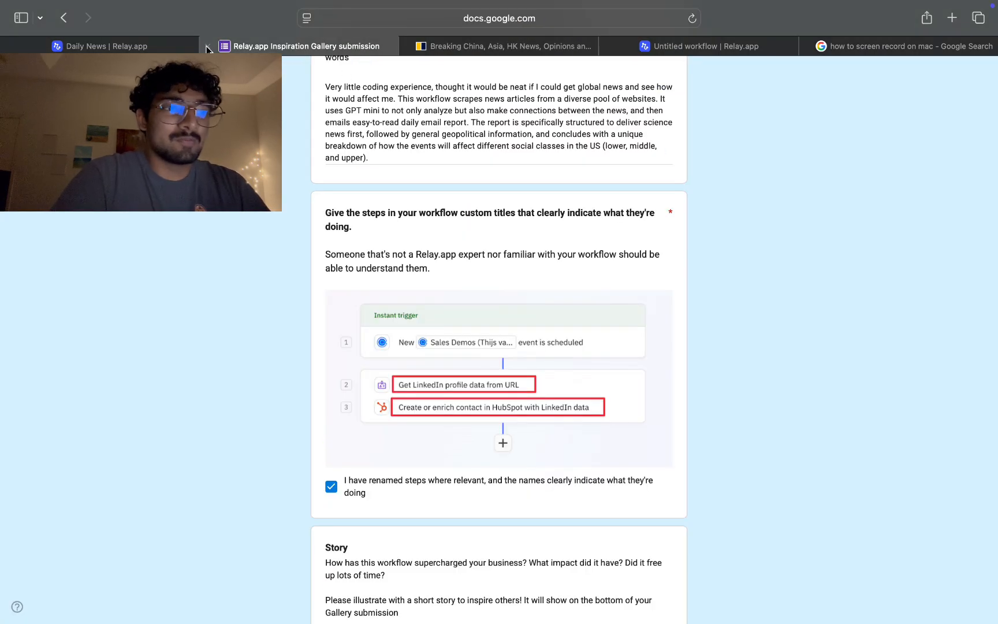
Return to the Daily News workflow and look through the Reuters page linked in its scraping step.
left_click(167, 44)
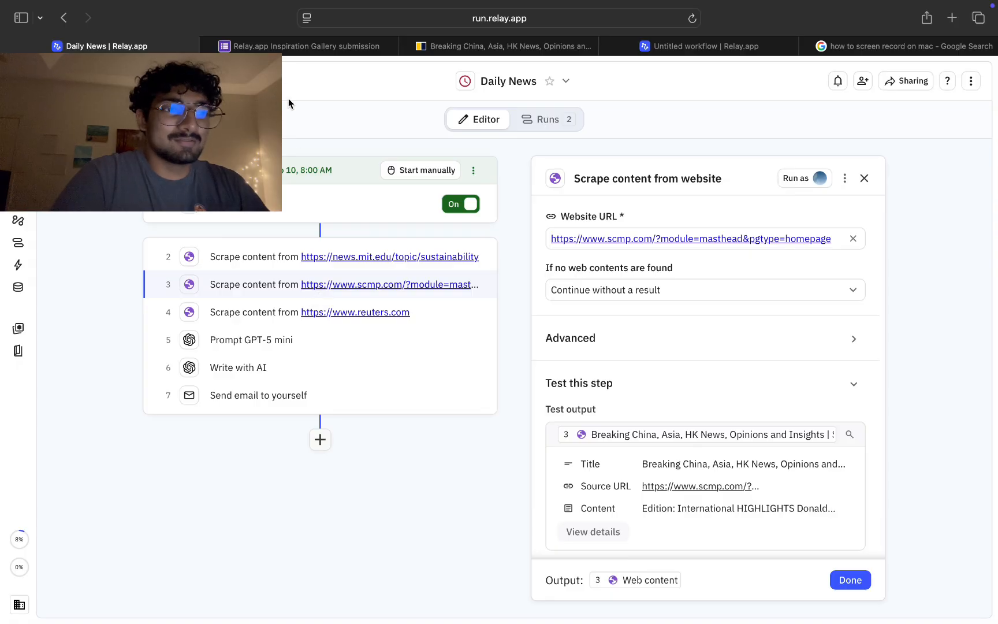
left_click(360, 312)
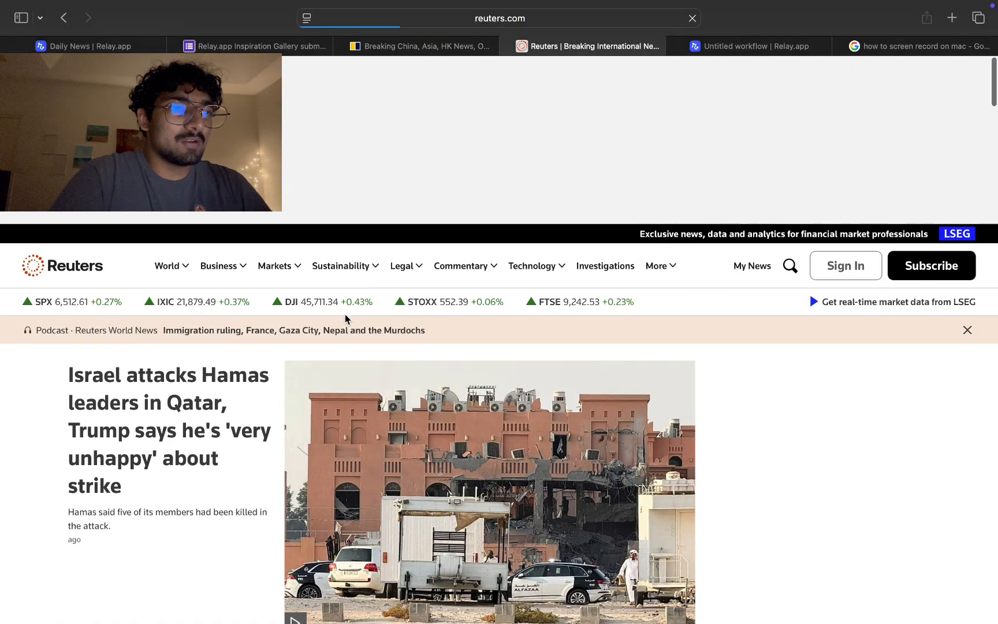
scroll(345, 315, "down", 3)
scroll(345, 319, "down", 10)
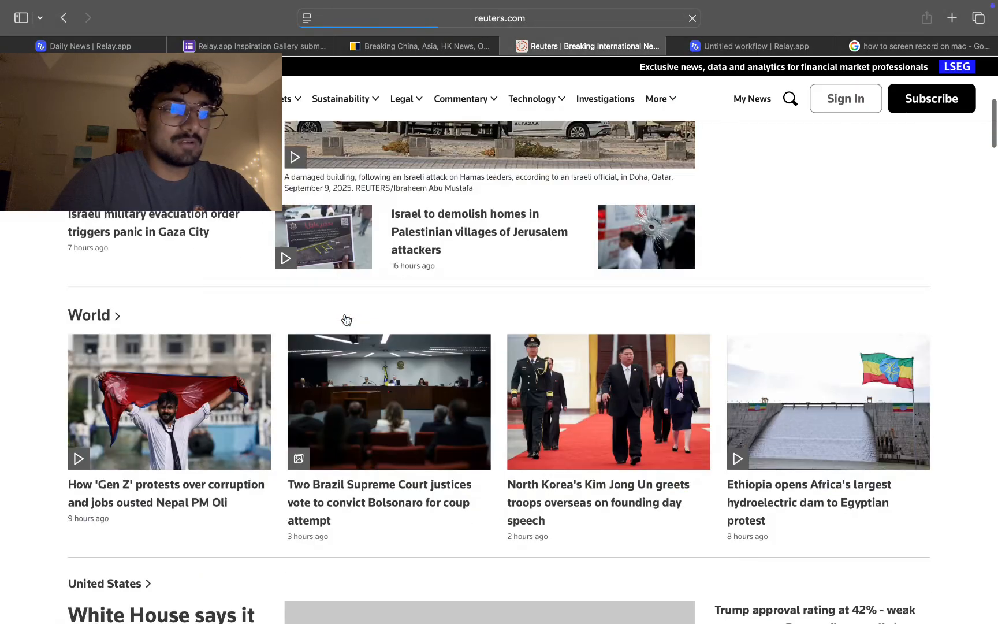
scroll(345, 319, "up", 15)
scroll(346, 320, "down", 8)
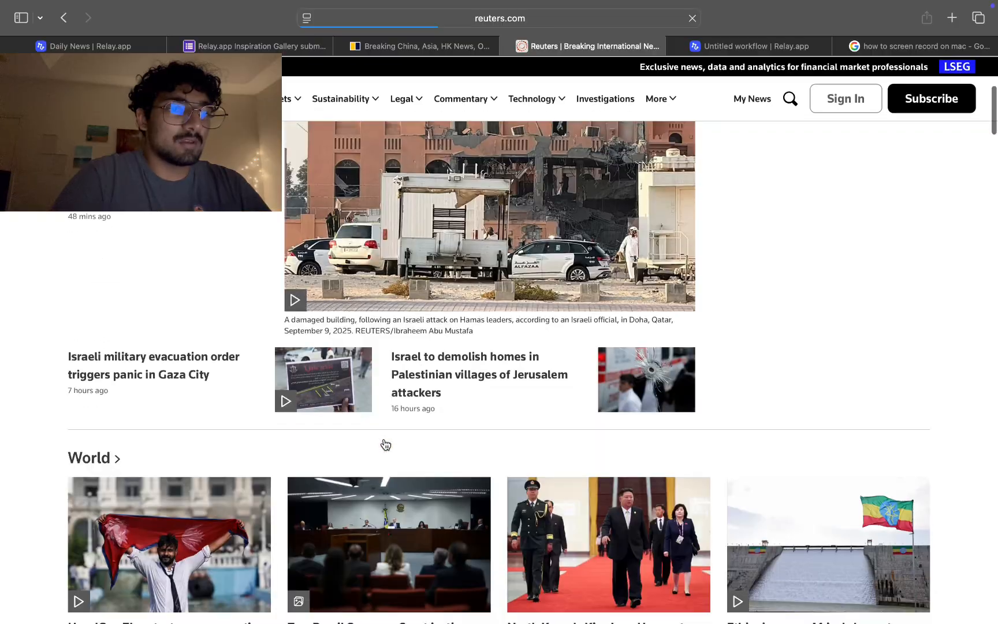
scroll(383, 444, "down", 3)
scroll(384, 444, "up", 15)
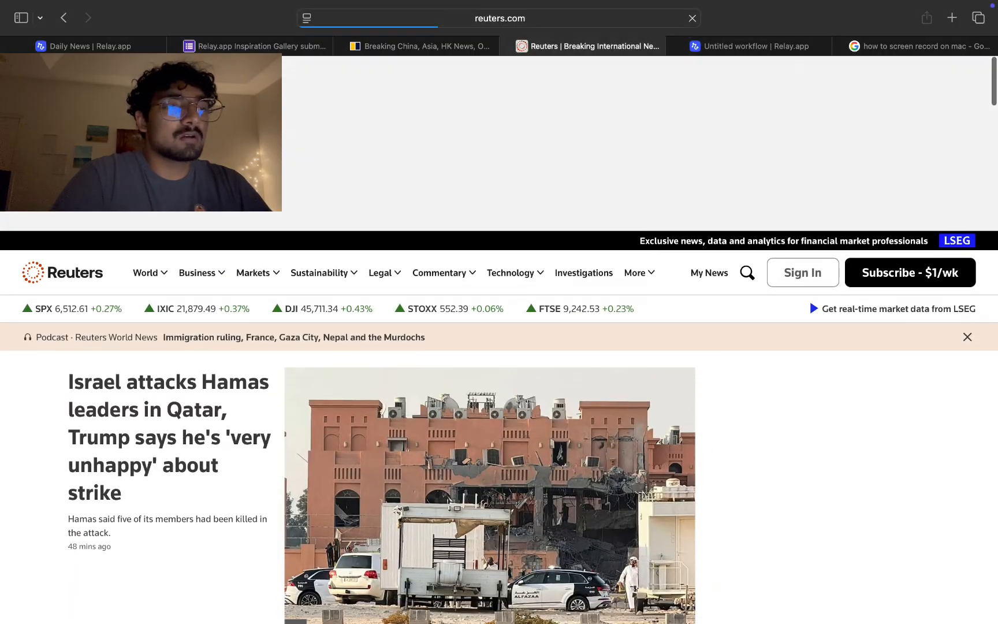
Open the Prompt GPT-5 mini step of the Daily News workflow and read its summary and US social class impact instructions.
left_click(121, 44)
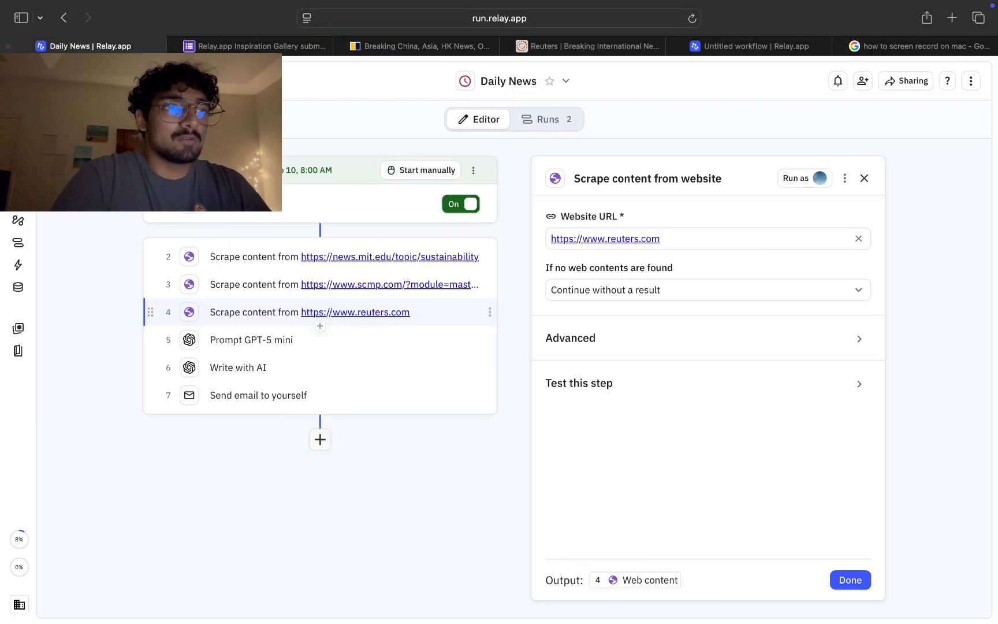
left_click(268, 342)
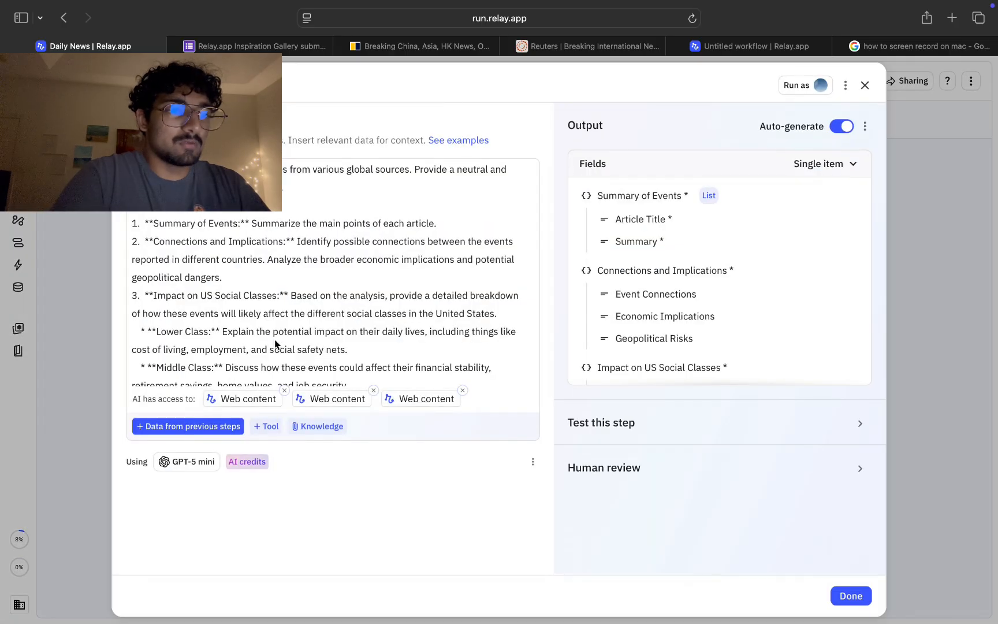
scroll(275, 344, "down", 3)
scroll(275, 344, "up", 3)
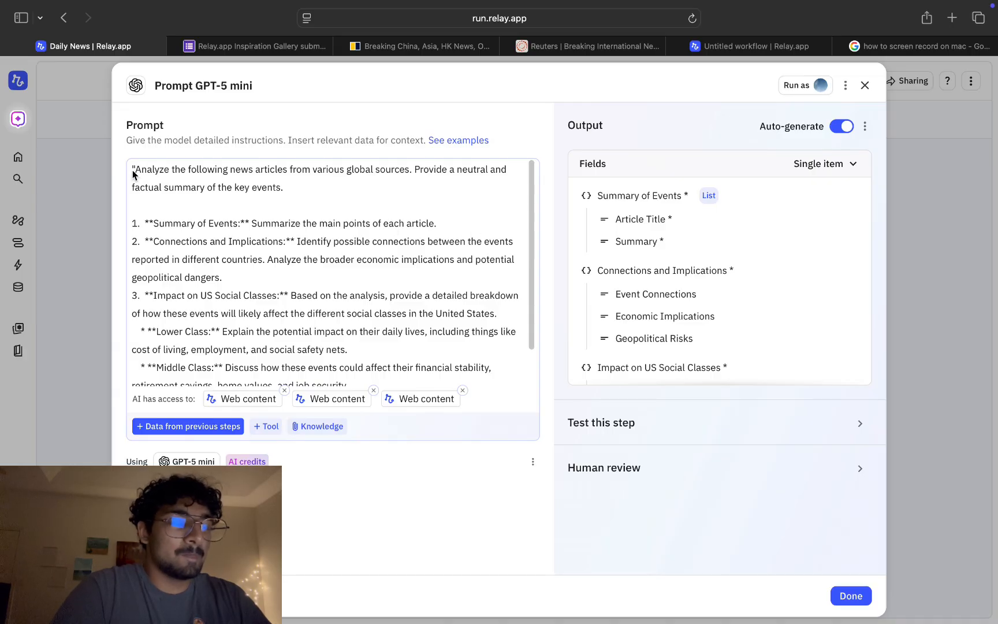
left_click_drag(134, 169, 370, 184)
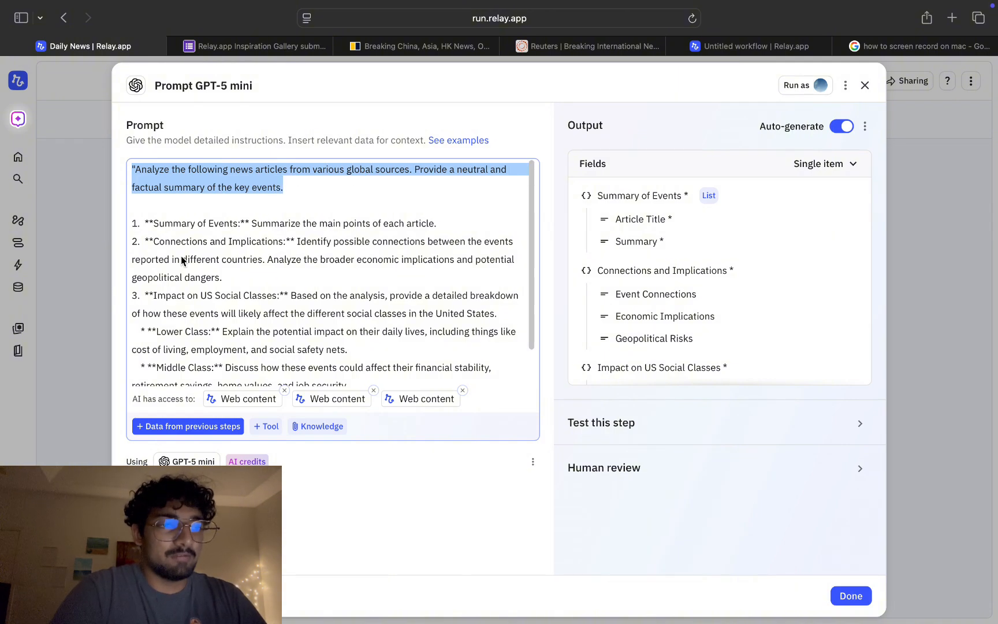
scroll(202, 260, "down", 3)
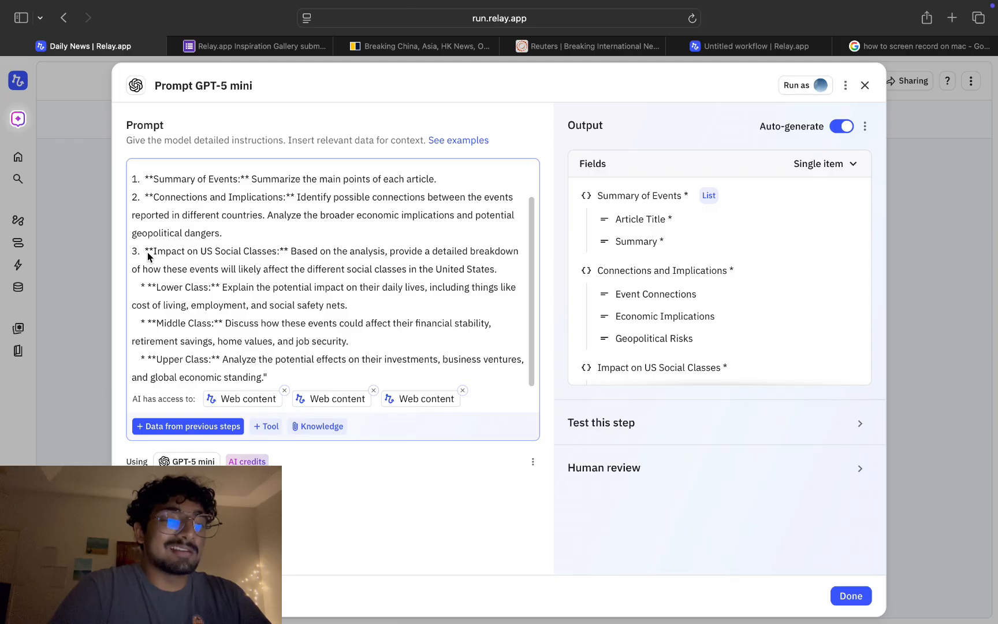
left_click_drag(147, 252, 272, 258)
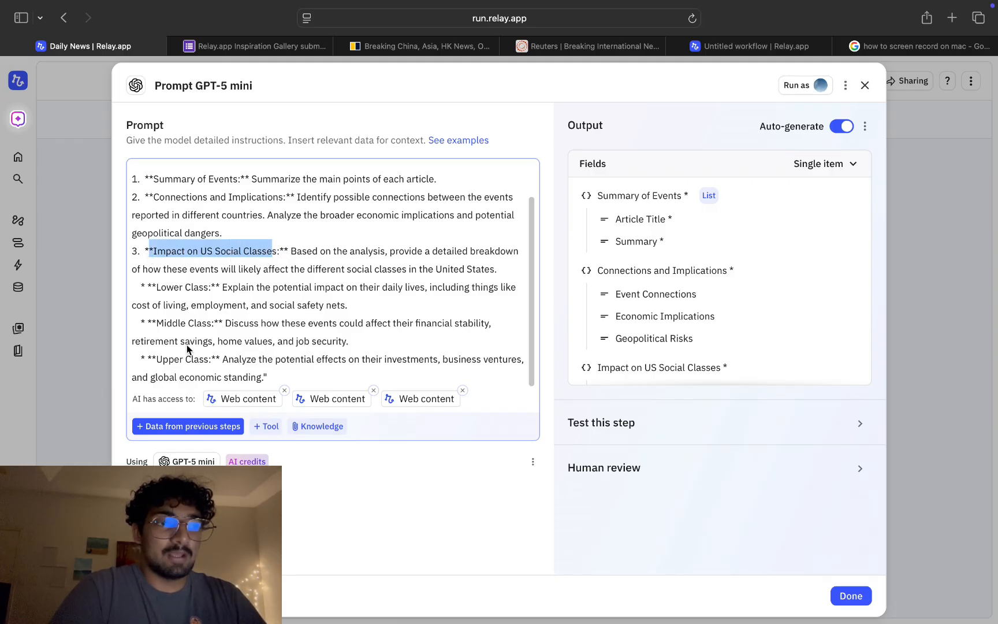
Check which data from previous steps the Prompt GPT-5 mini step can use, and close the step.
left_click(144, 251)
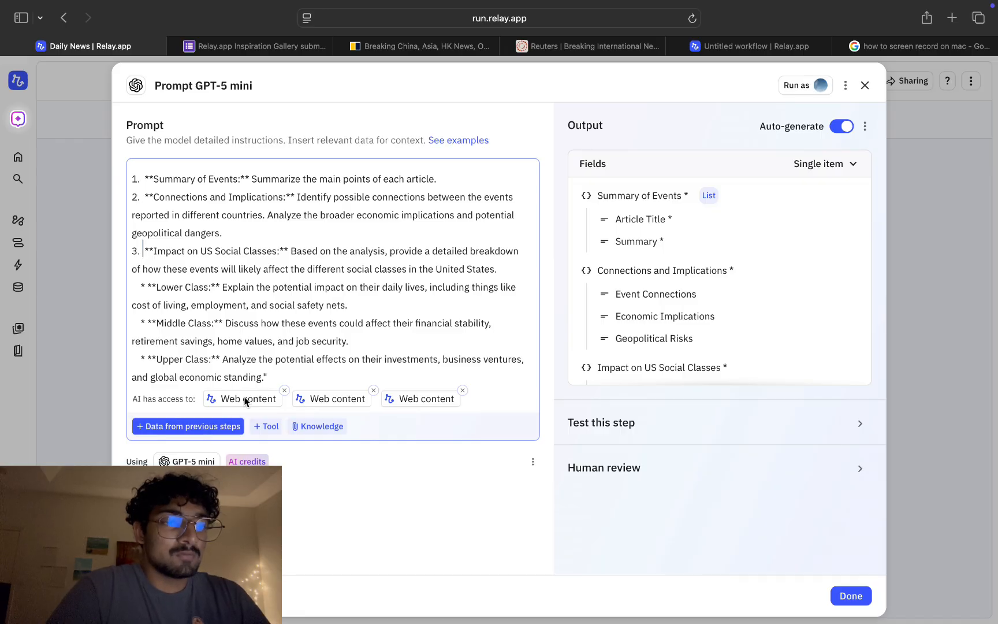
left_click(222, 426)
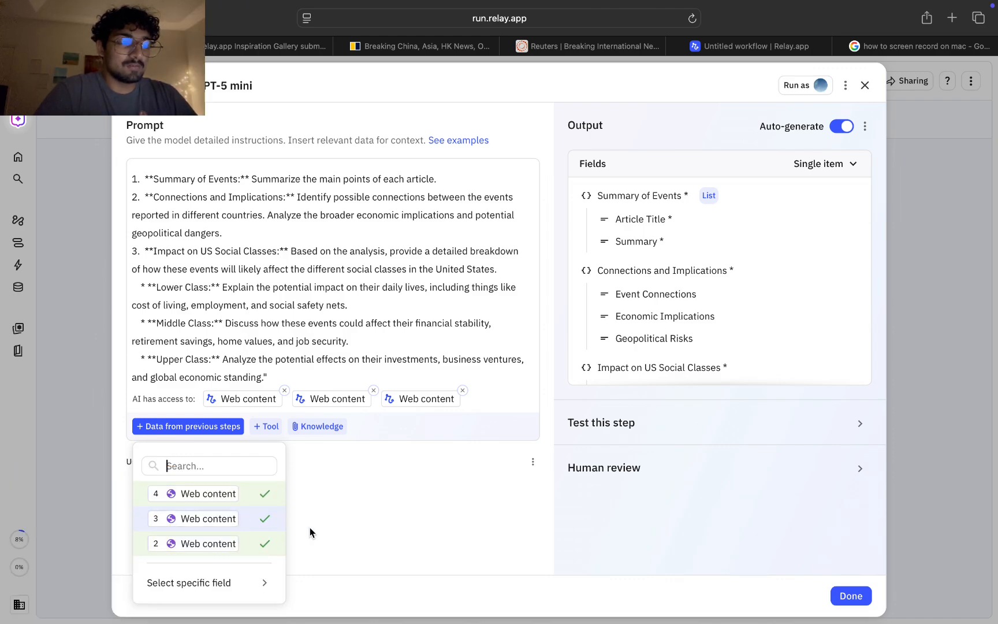
left_click(340, 520)
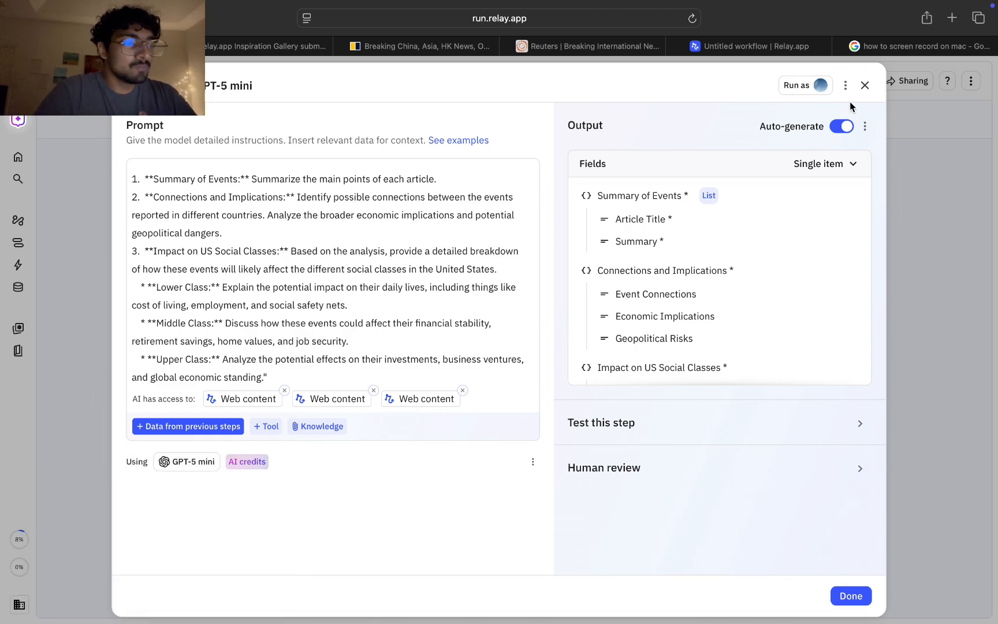
left_click(864, 88)
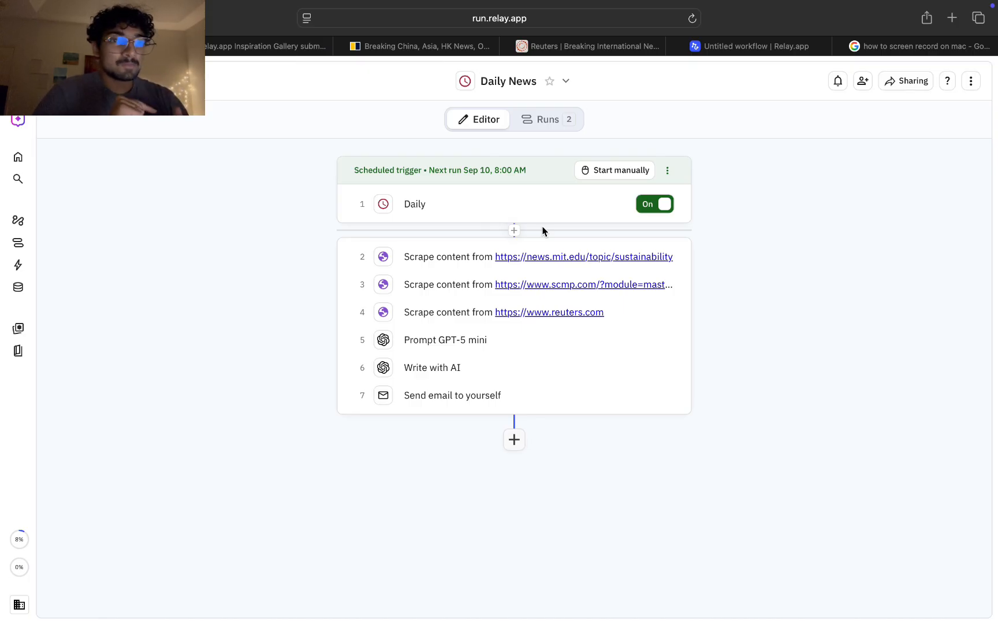
Open the Write with AI step and check which data from previous steps its prompt uses.
left_click(439, 367)
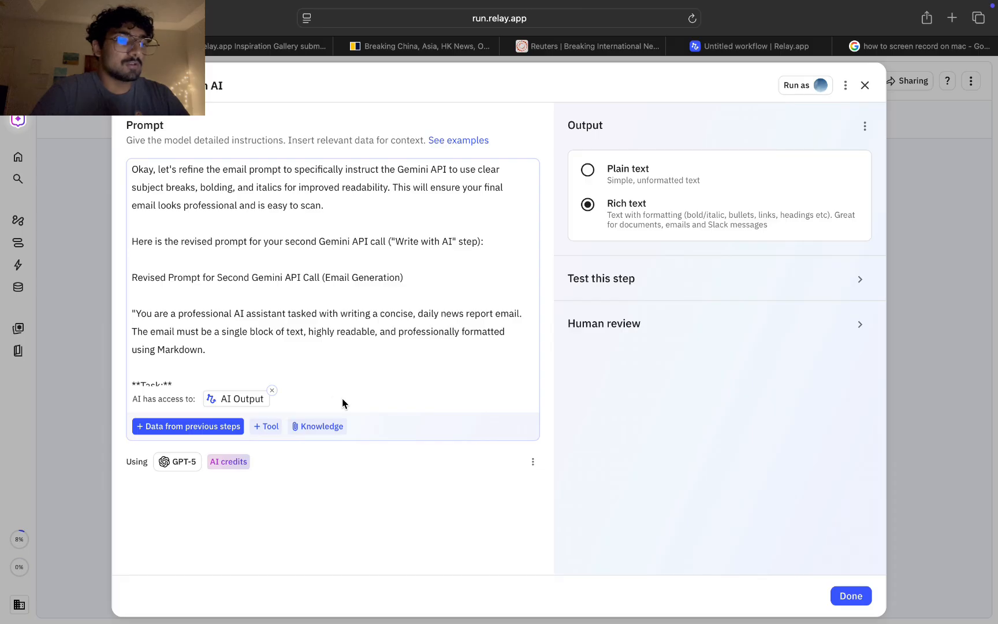
left_click(205, 427)
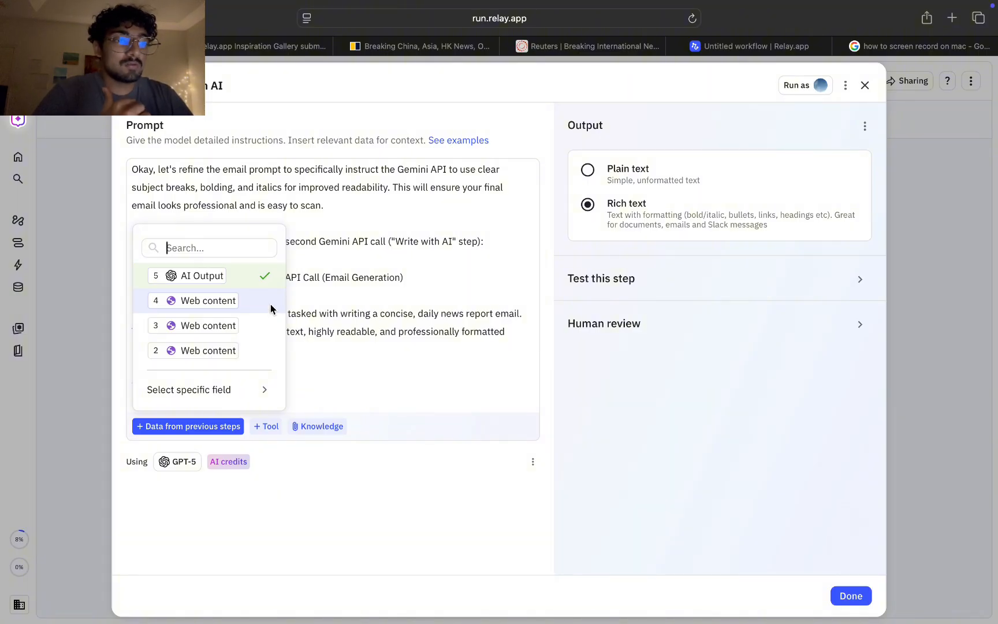
left_click(341, 365)
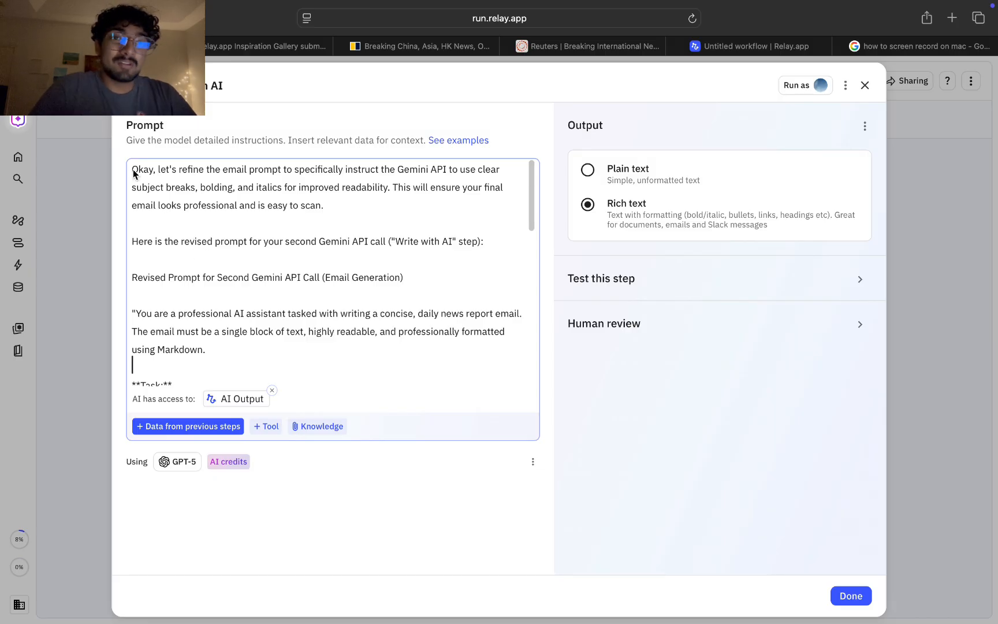
Delete the prompt's introductory text through "Revised Prompt for Second Gemini API Call (Email Generation)" and a blank line following it.
left_click_drag(133, 172, 297, 179)
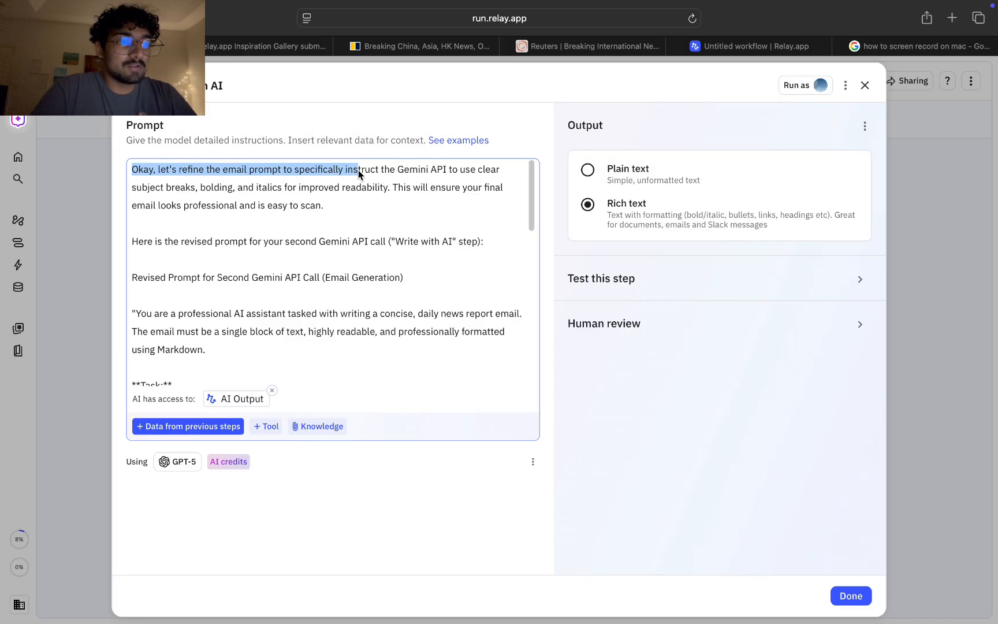
left_click_drag(369, 170, 475, 281)
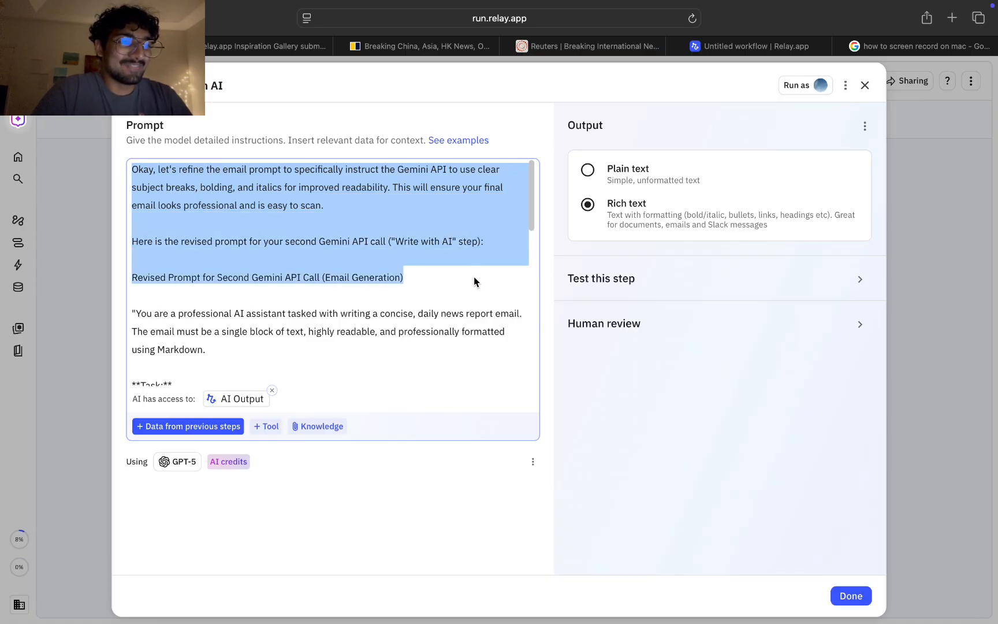
key("BackSpace")
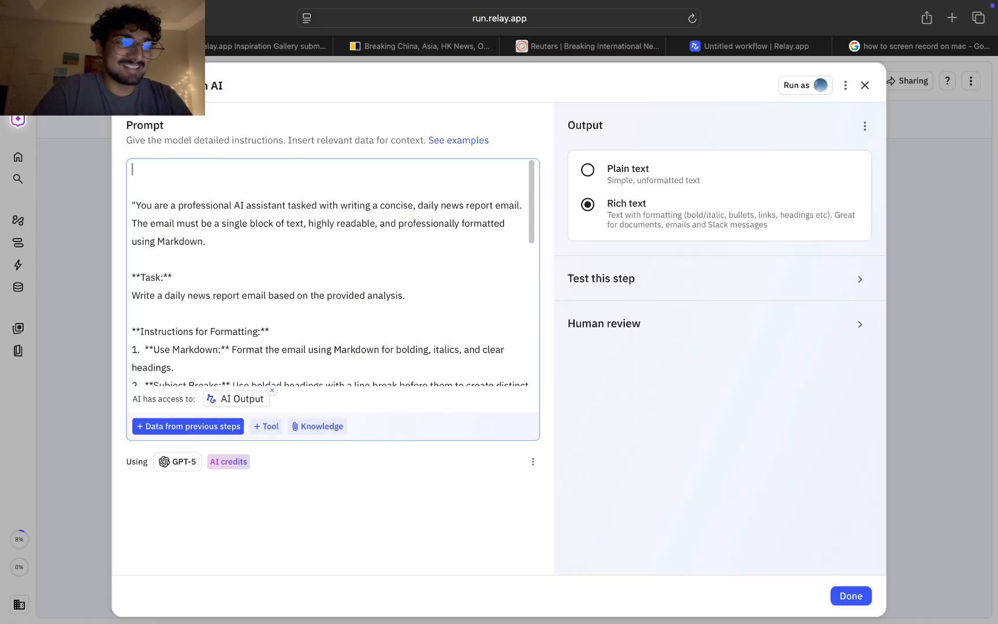
key("Delete")
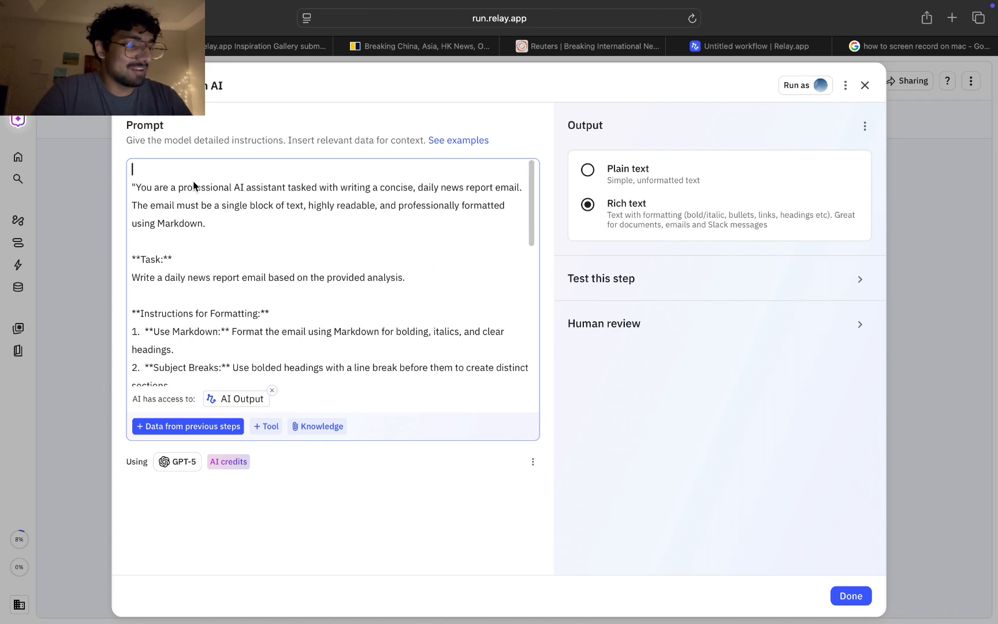
Read through the remaining Write with AI prompt, from the assistant role to the word limit, and finish editing the step.
left_click_drag(157, 193, 287, 194)
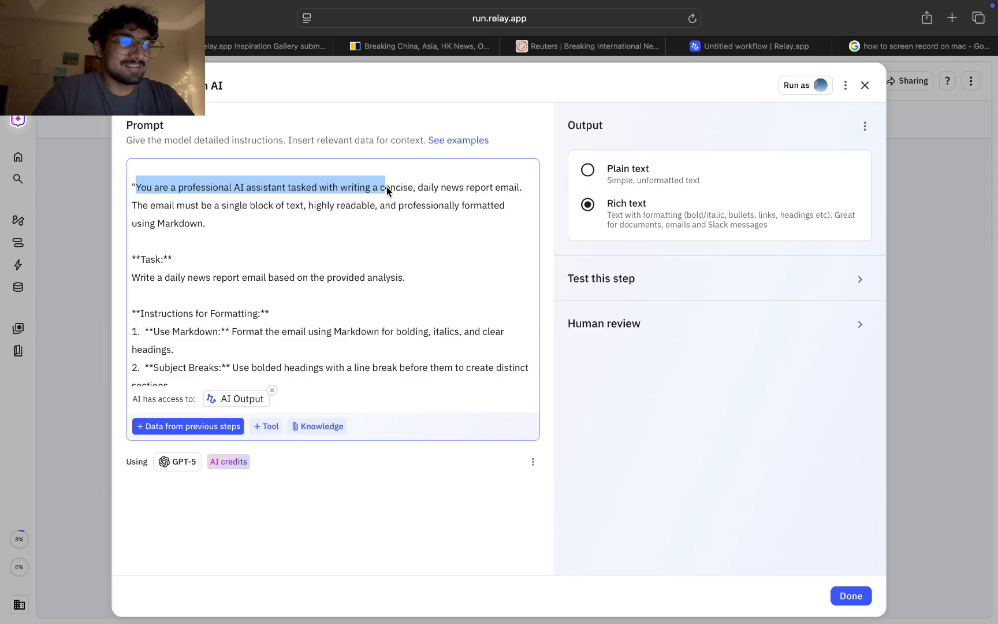
left_click_drag(389, 195, 350, 218)
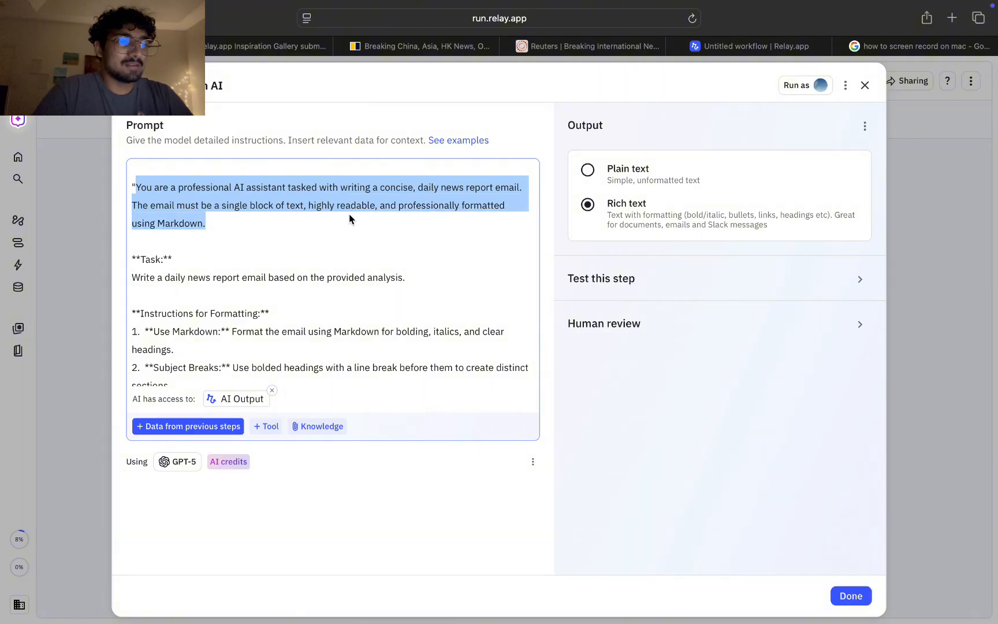
left_click(343, 257)
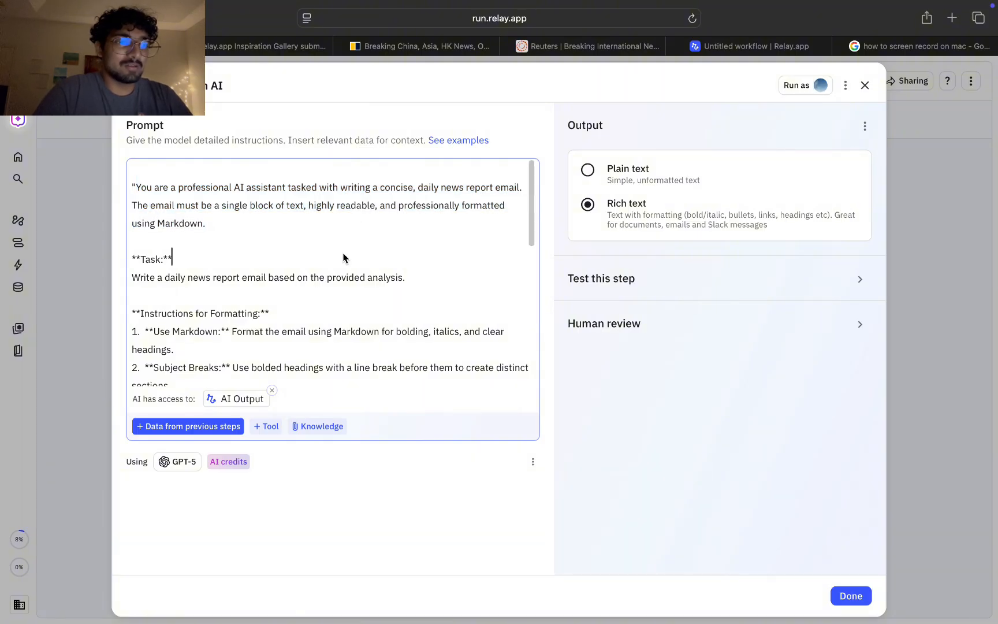
scroll(343, 257, "down", 2)
scroll(343, 257, "down", 8)
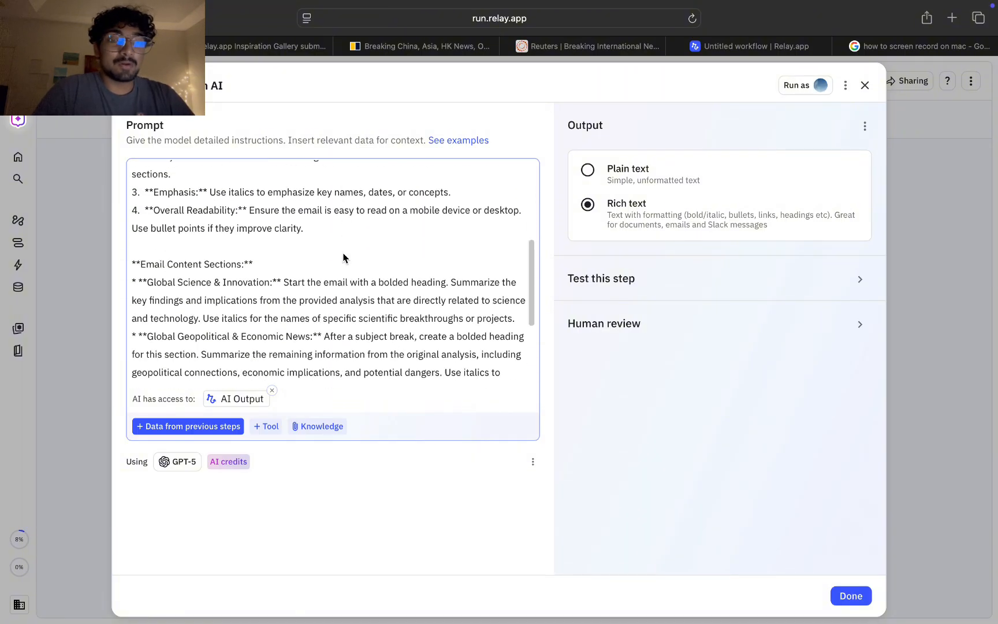
scroll(343, 258, "down", 3)
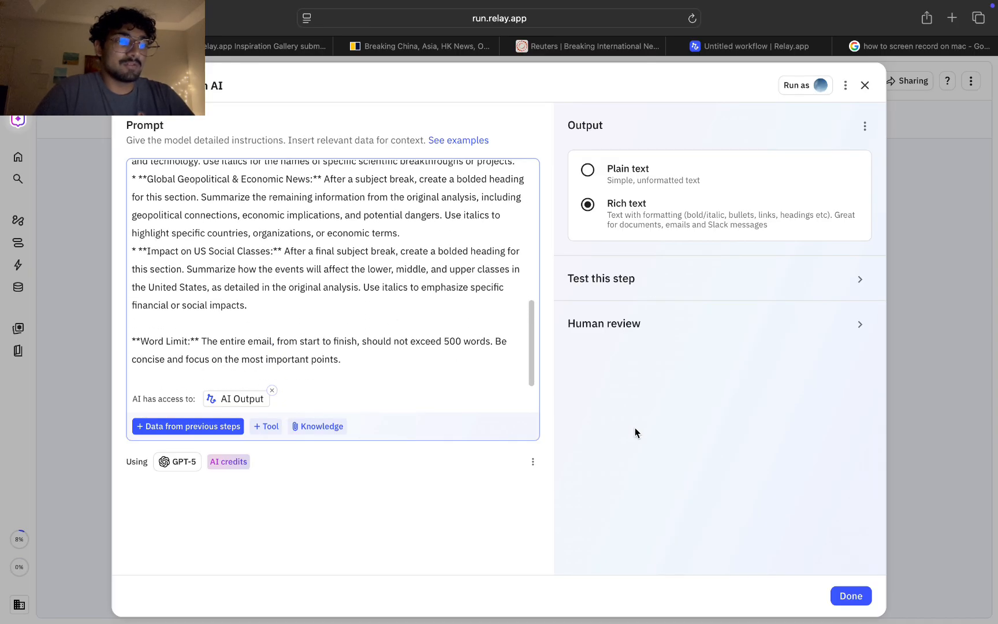
scroll(508, 318, "up", 14)
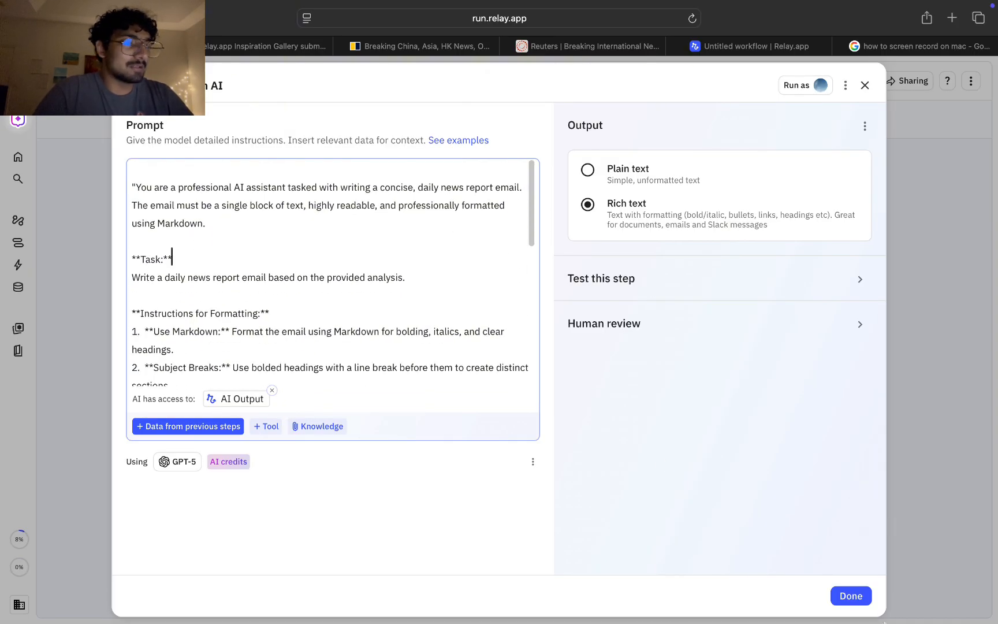
left_click(851, 596)
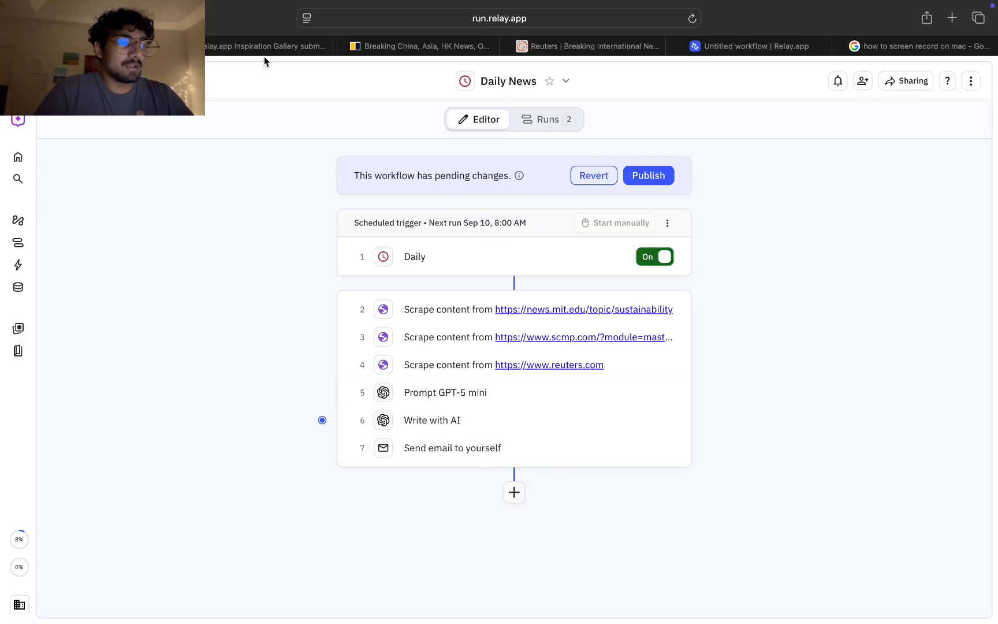
Close the South China Morning Post page and switch to the untitled workflow.
left_click(249, 47)
left_click(426, 46)
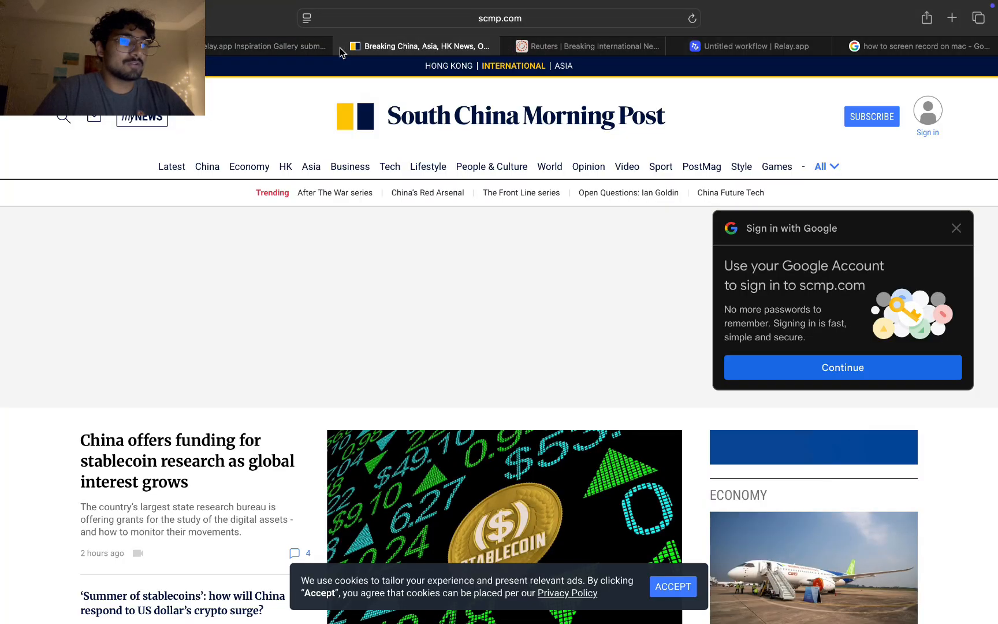
left_click(341, 46)
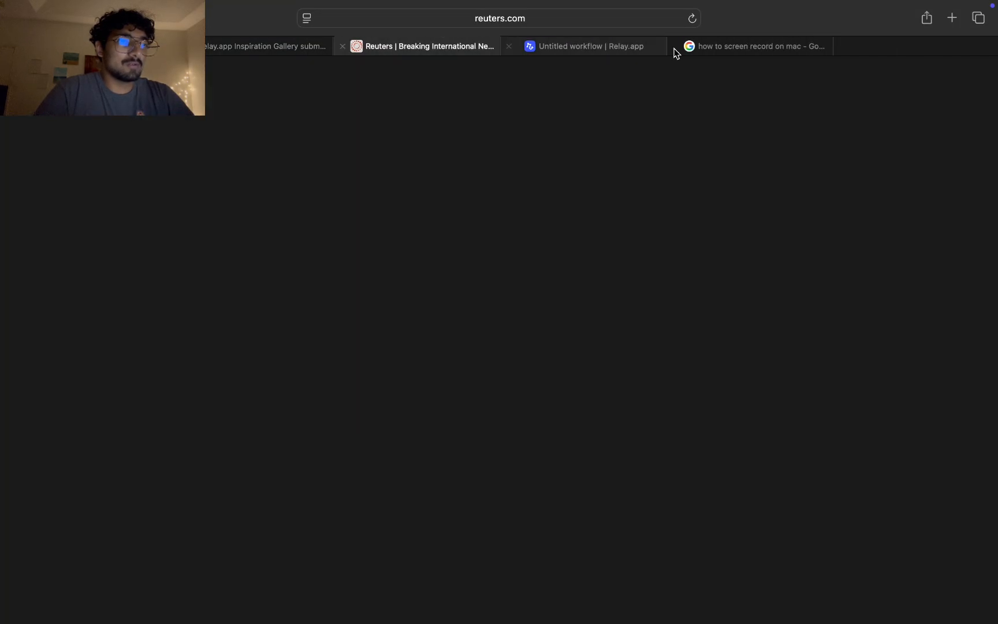
left_click(626, 48)
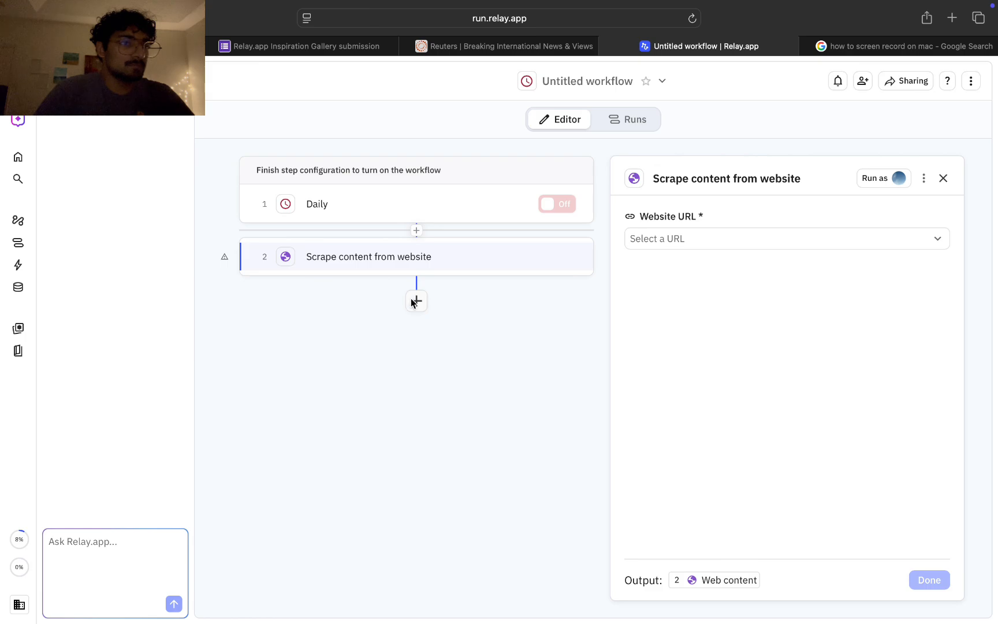
left_click(416, 300)
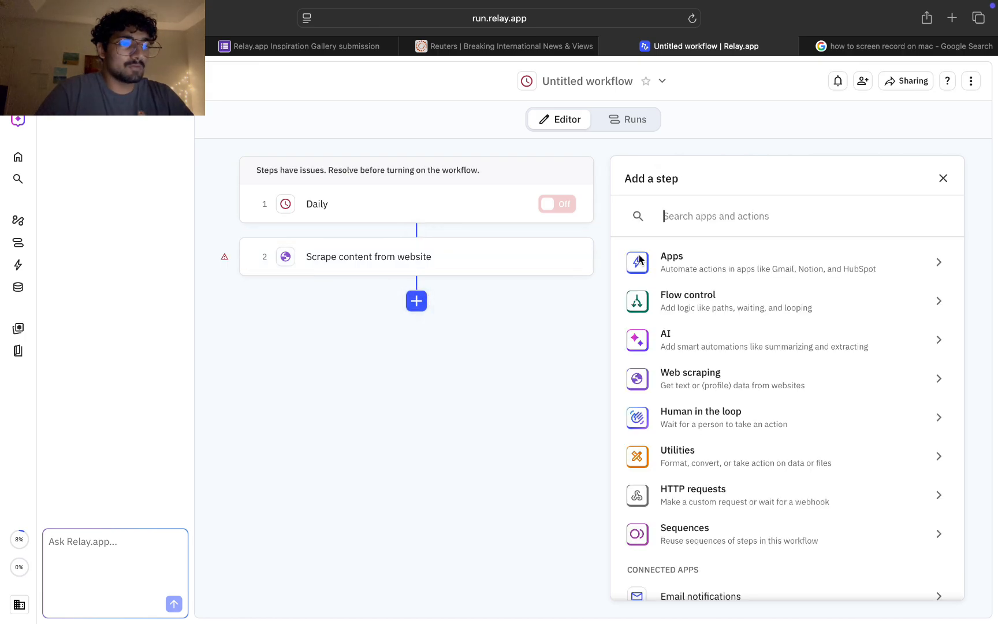
type("scrp")
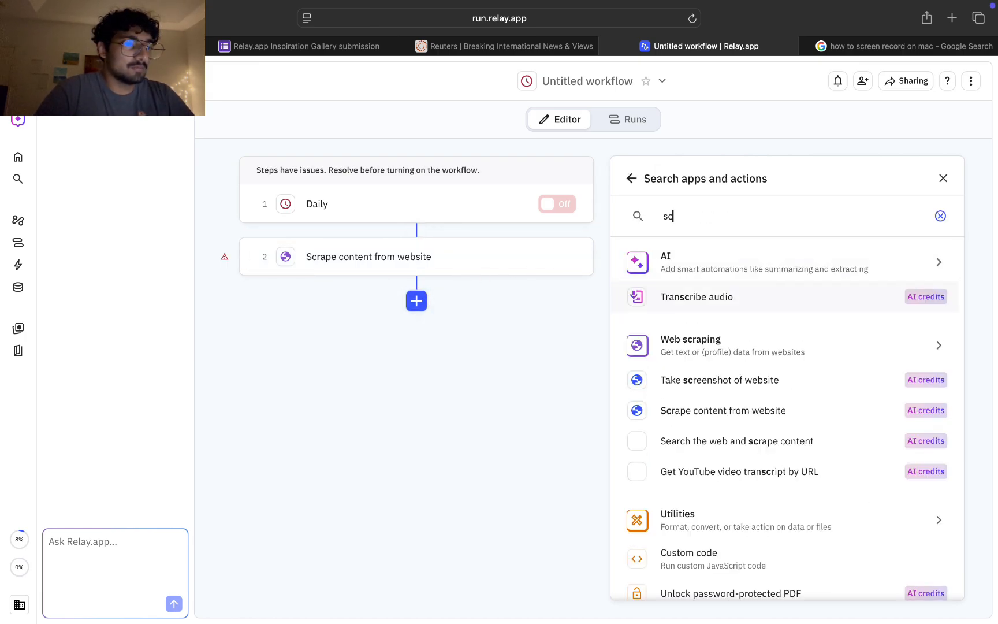
key("BackSpace")
key("BackSpace")
key("BackSpace")
key("BackSpace")
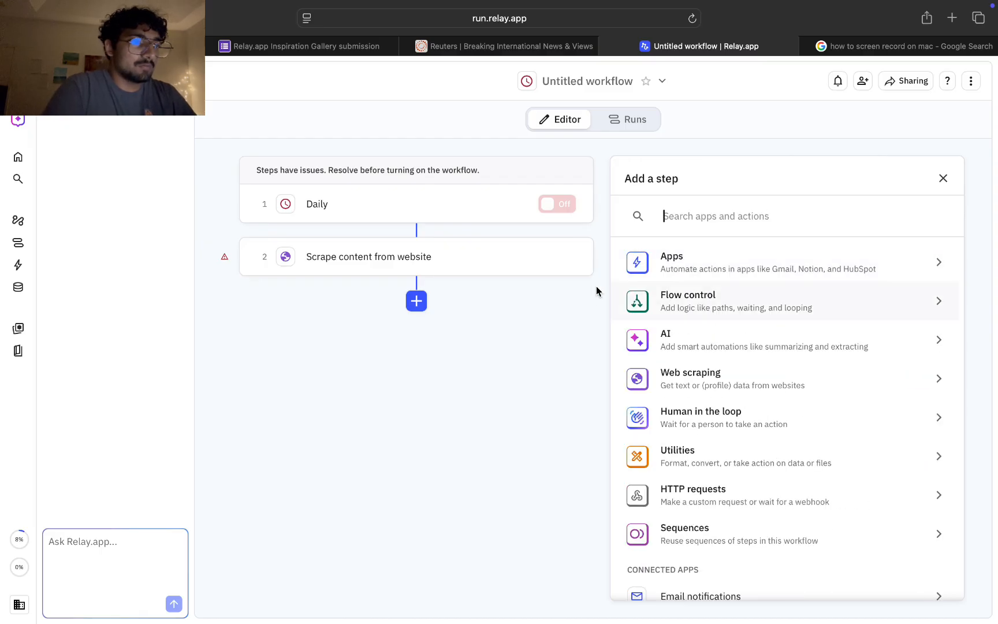
left_click(470, 260)
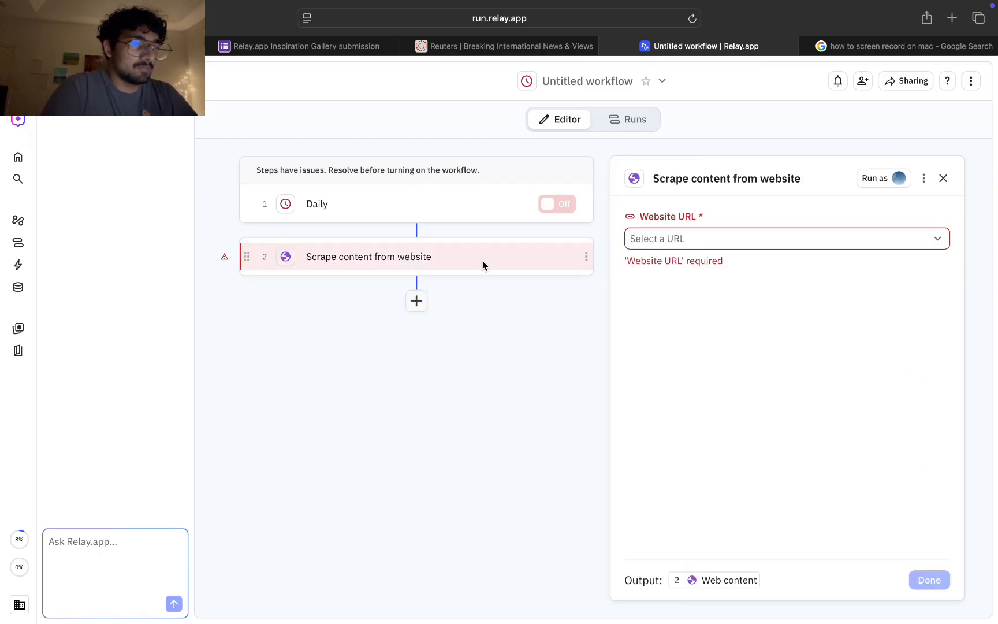
left_click(733, 244)
left_click(488, 45)
left_click(595, 26)
key("super+c")
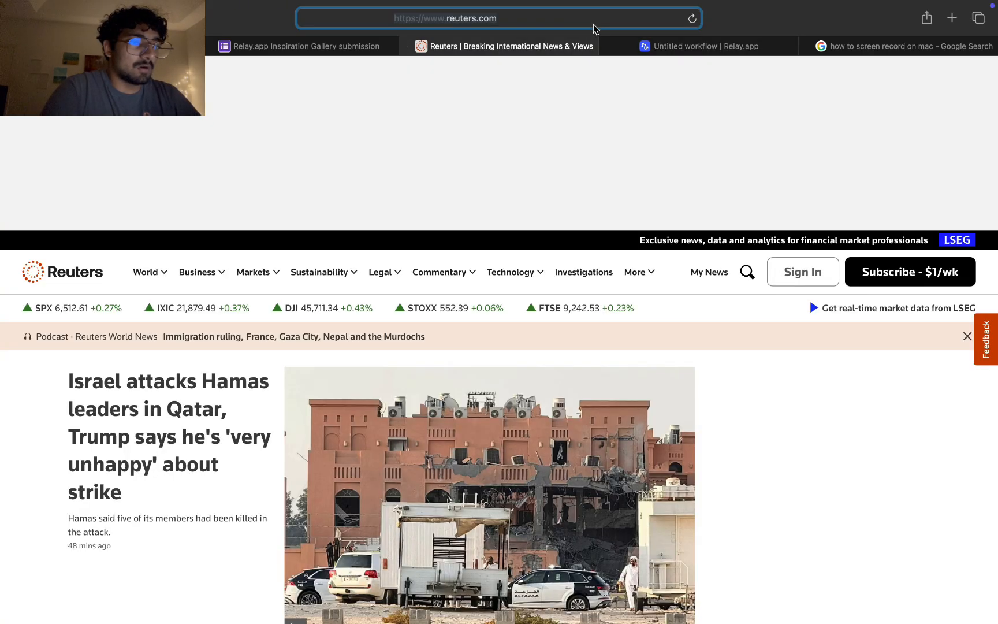
left_click(766, 59)
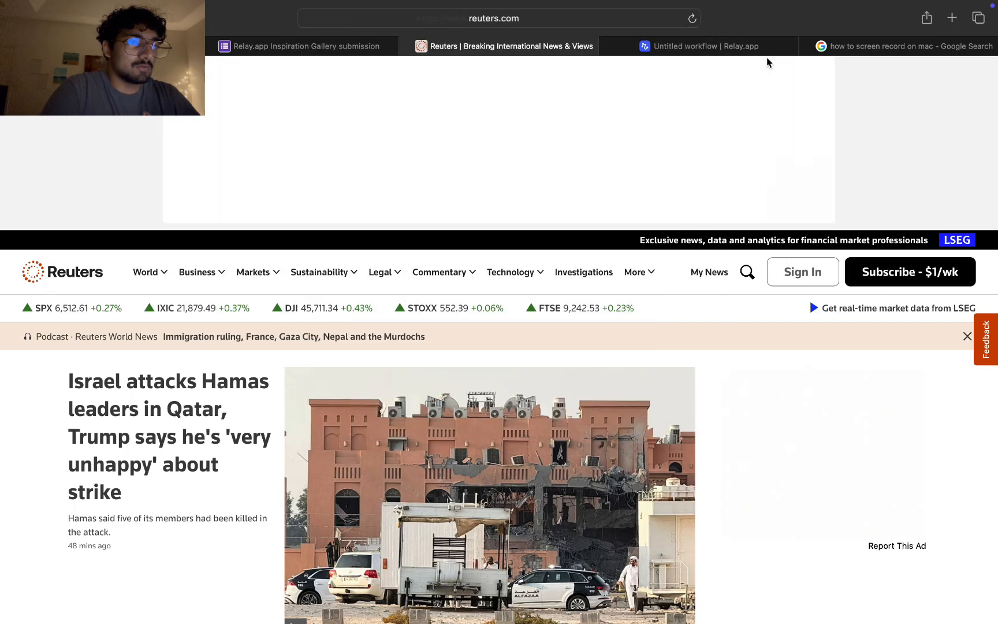
left_click(757, 49)
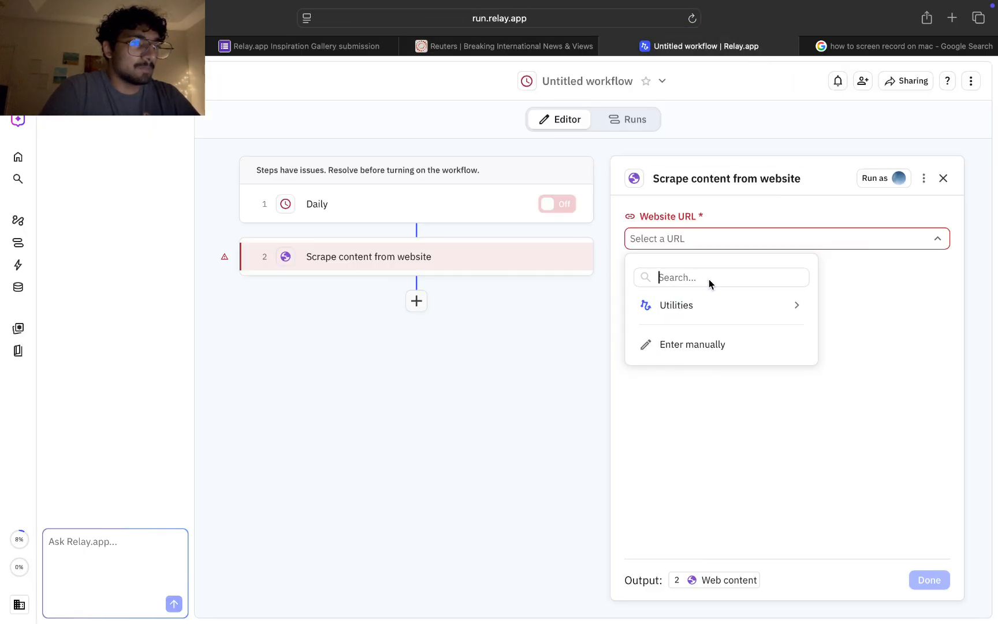
key("super+v")
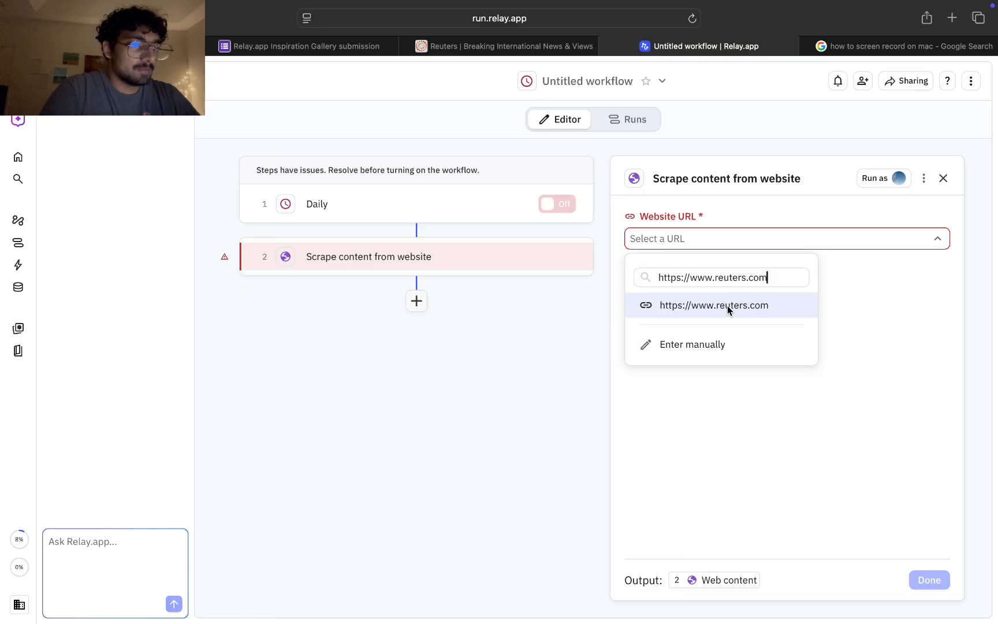
left_click(761, 305)
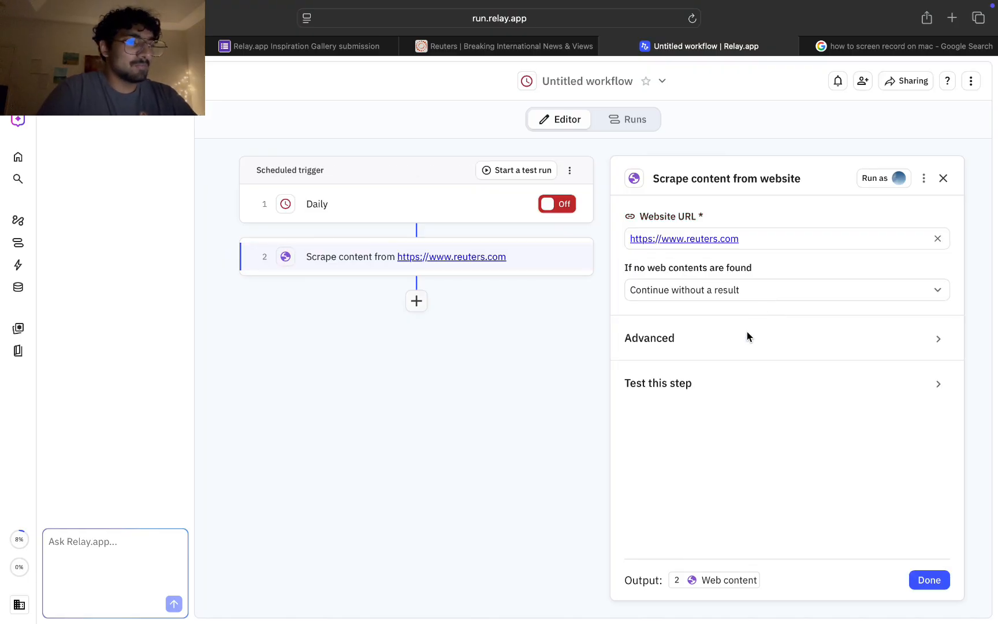
left_click(694, 384)
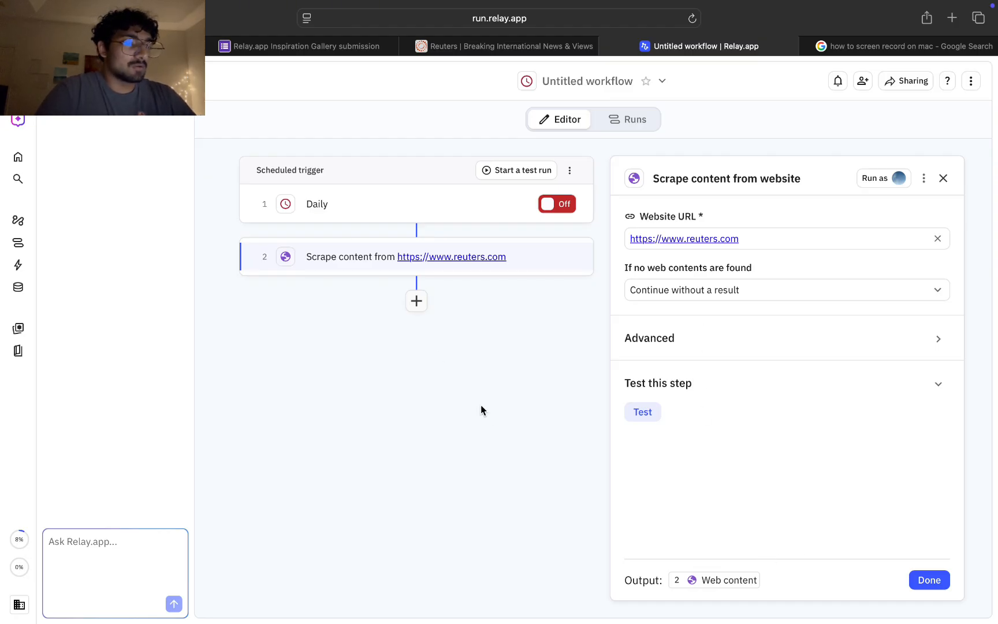
Start adding a step after the Reuters scraping step and search the available actions for "chat" and "api".
left_click(421, 308)
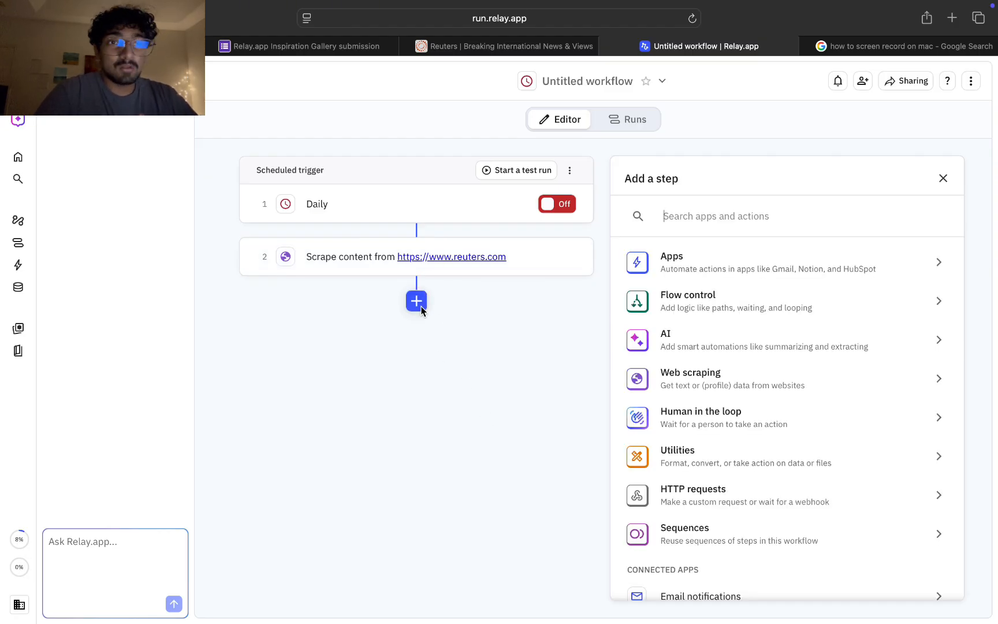
type("chat")
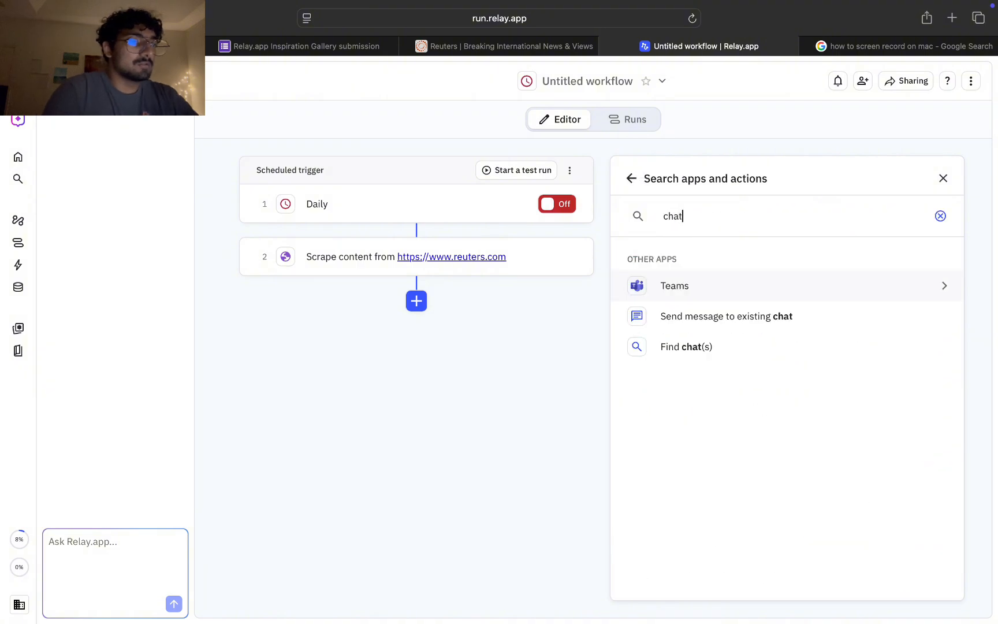
key("BackSpace")
key("BackSpace")
key("BackSpace")
key("BackSpace")
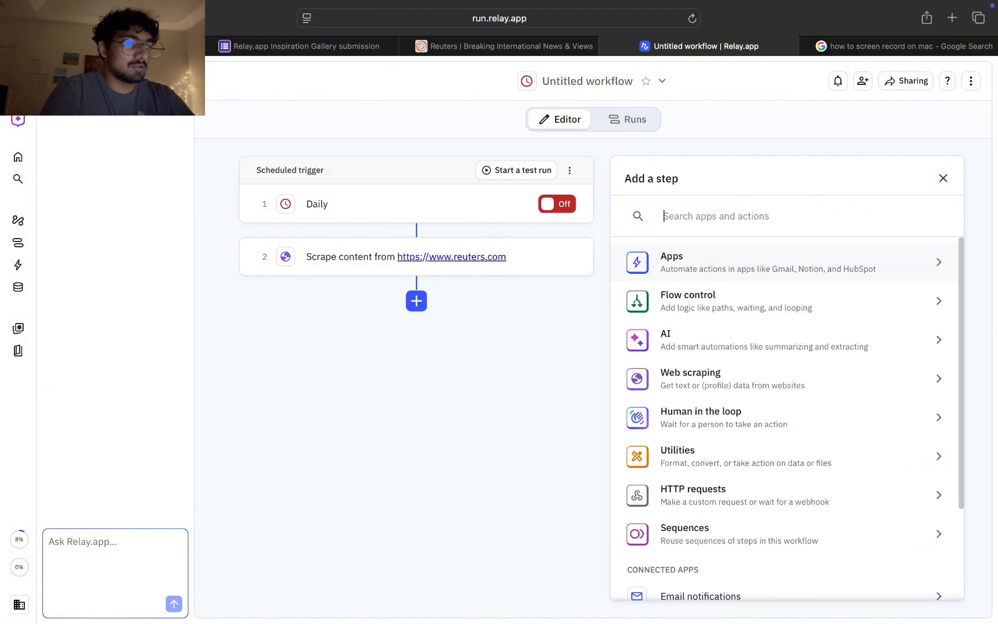
type("api")
key("BackSpace")
key("BackSpace")
key("BackSpace")
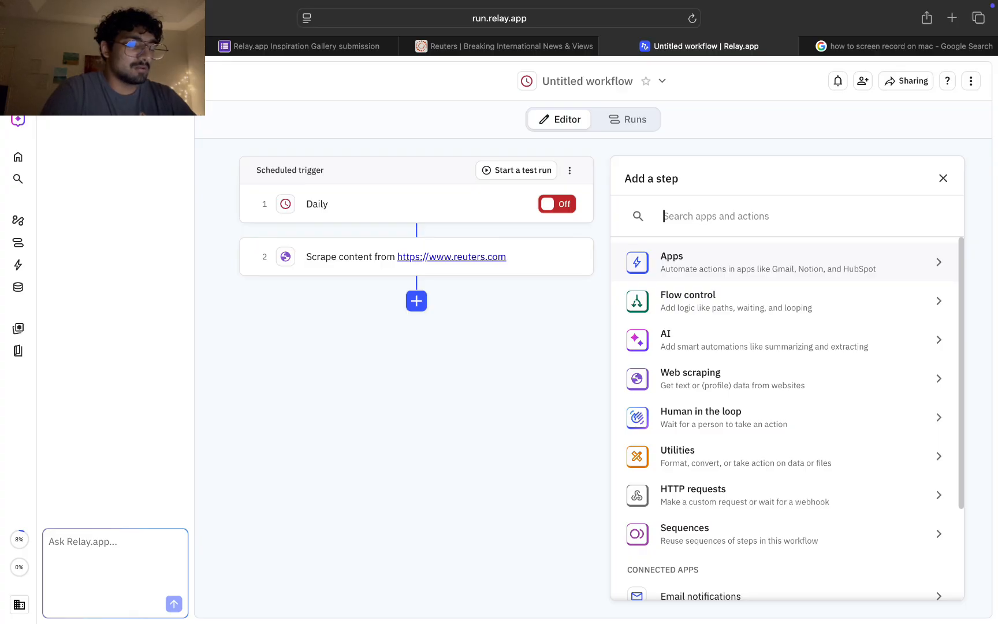
Search the actions for "GPT", add OpenAI's Prompt GPT-5 mini as the next step and close it with its prompt blank.
type("GPT")
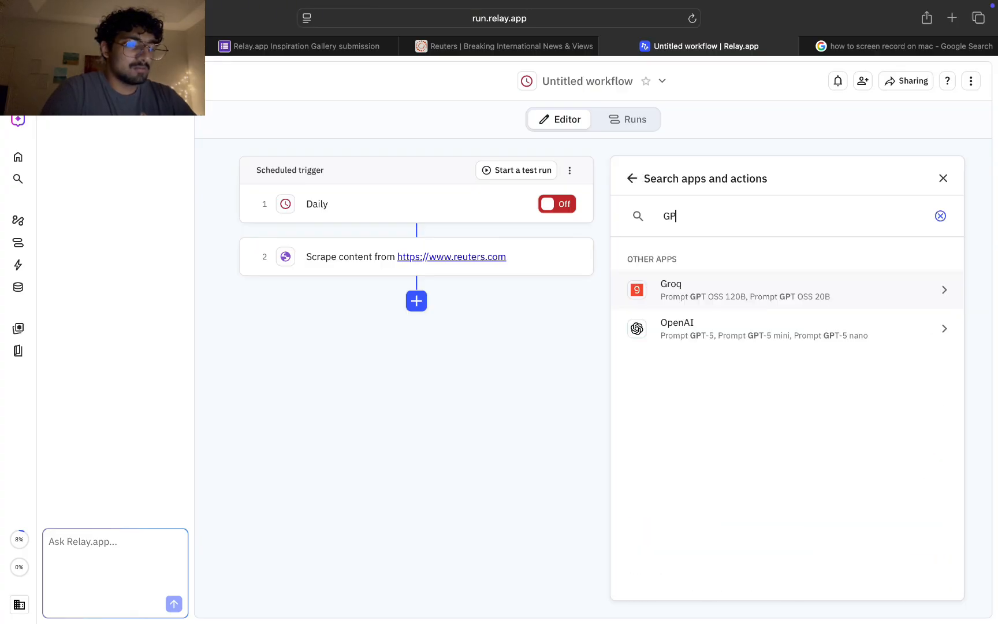
left_click(861, 340)
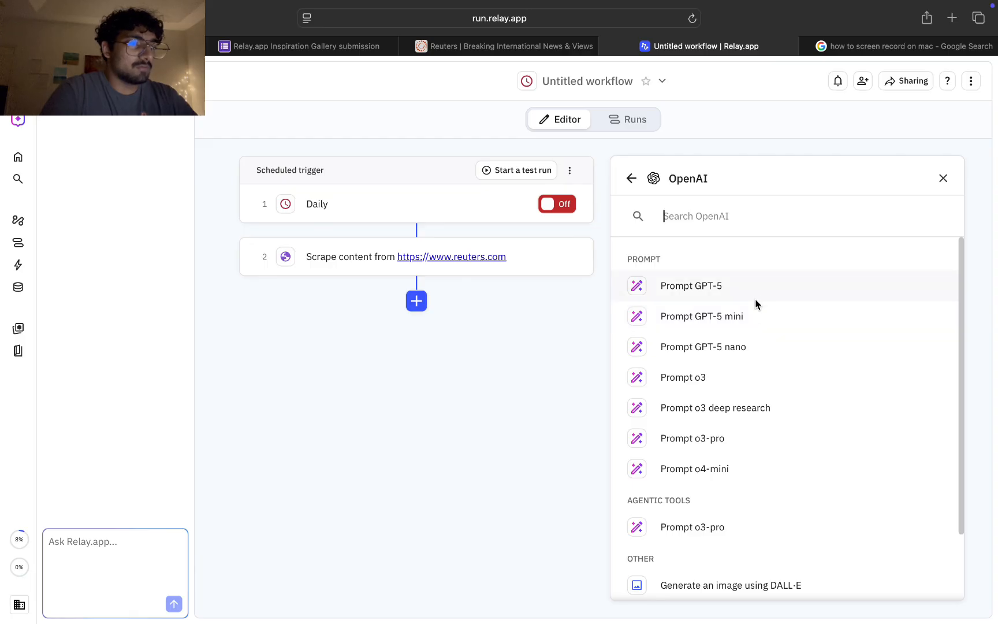
left_click(764, 332)
left_click(509, 241)
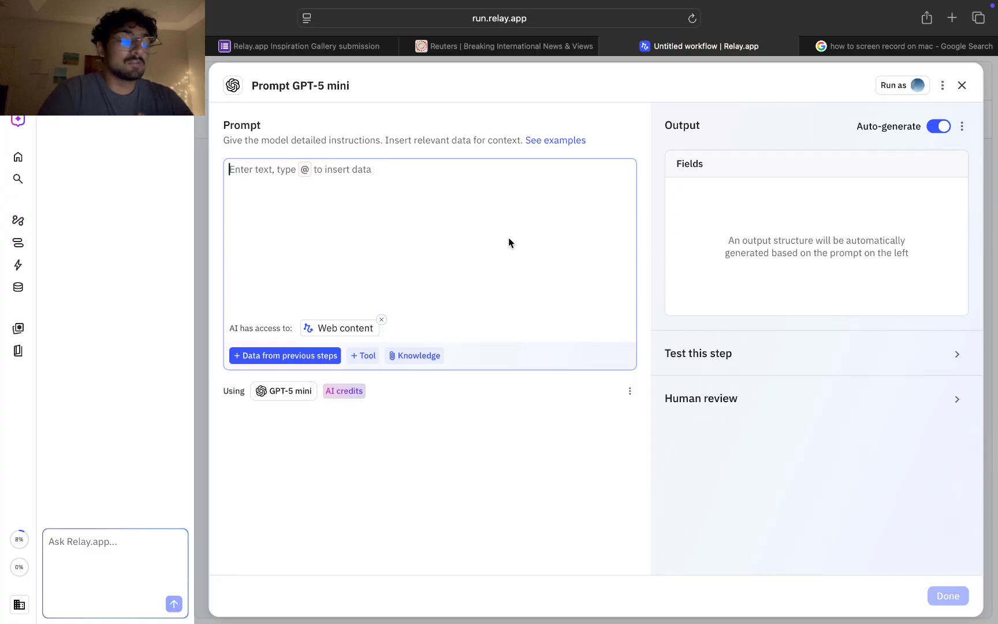
left_click(963, 85)
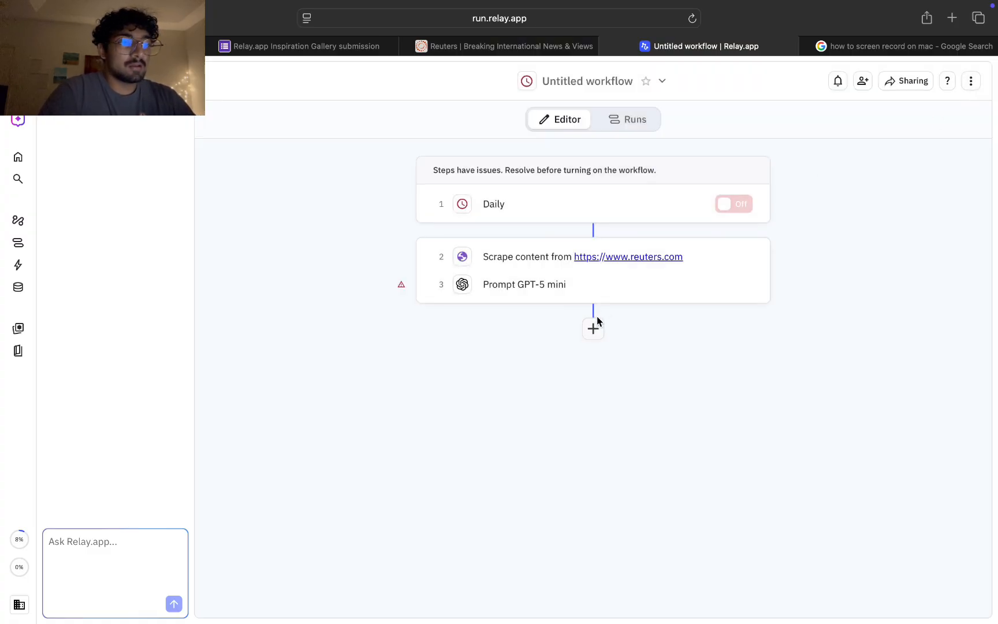
Add an AI Write step after Prompt GPT-5 mini and choose Email as the content to write.
left_click(594, 328)
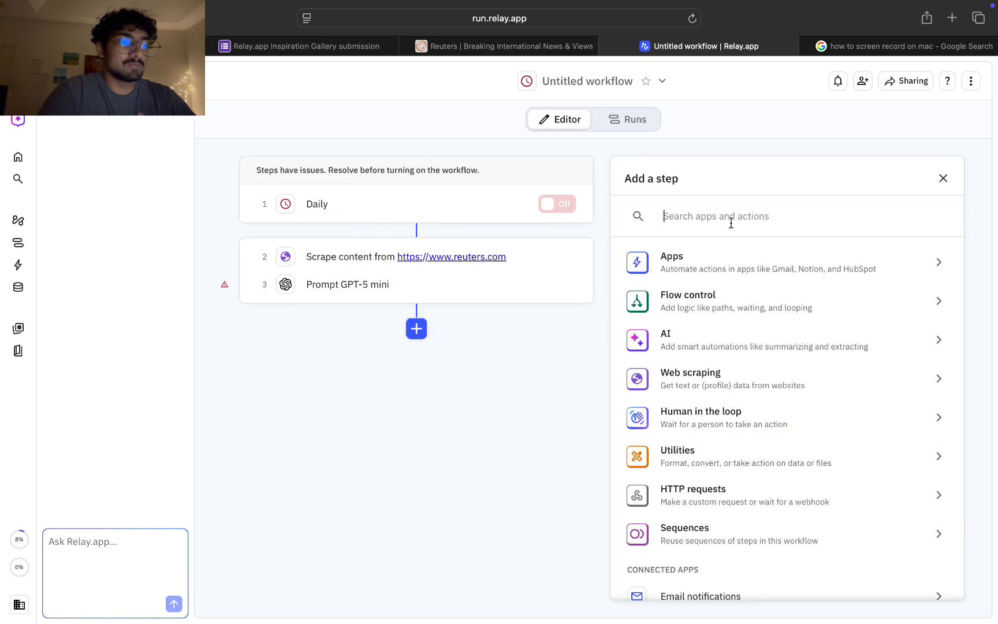
type("wri")
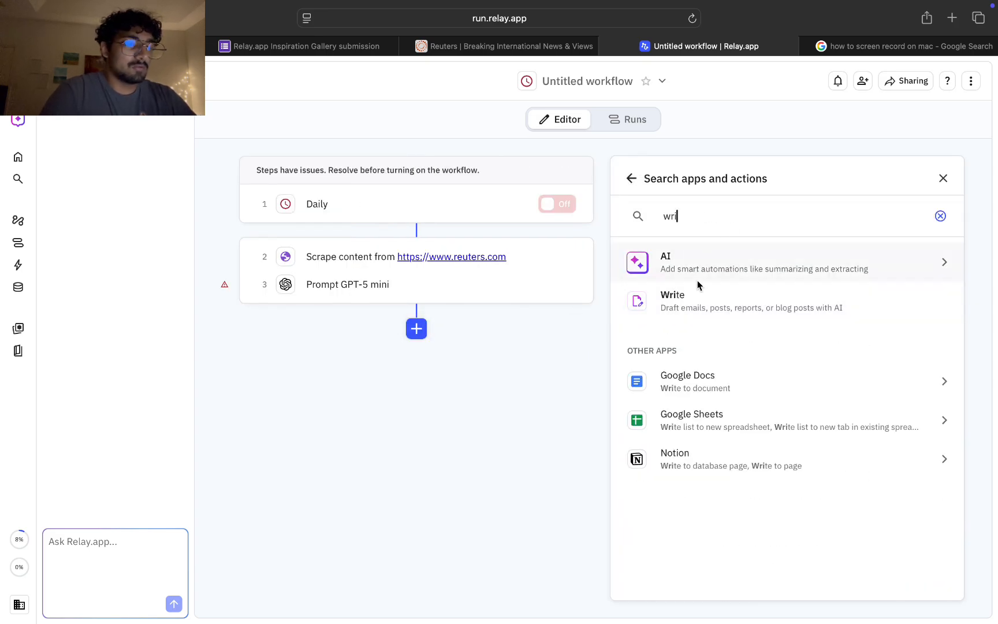
left_click(706, 297)
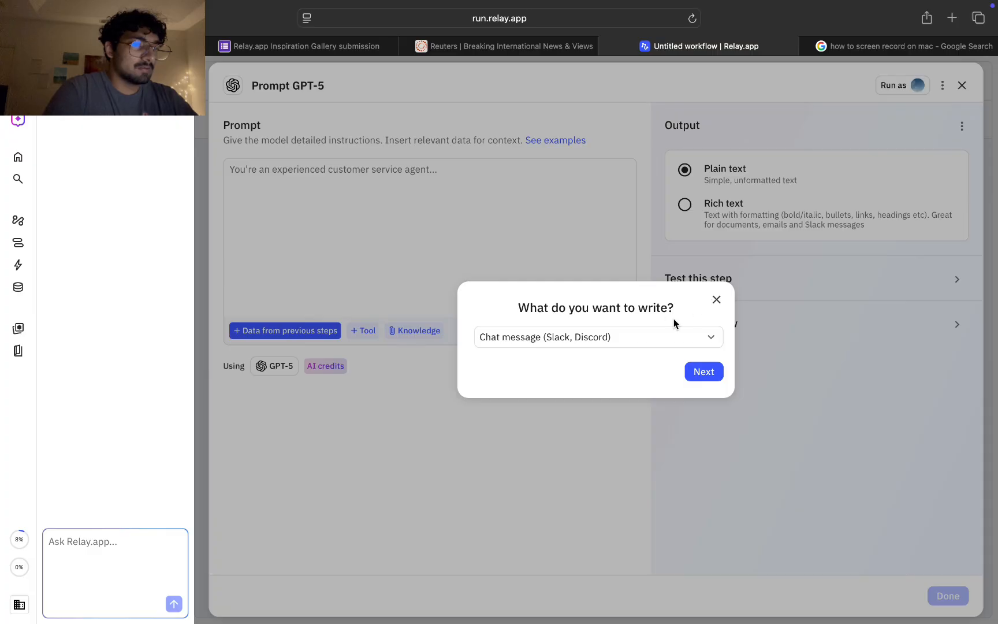
left_click(705, 336)
left_click(600, 399)
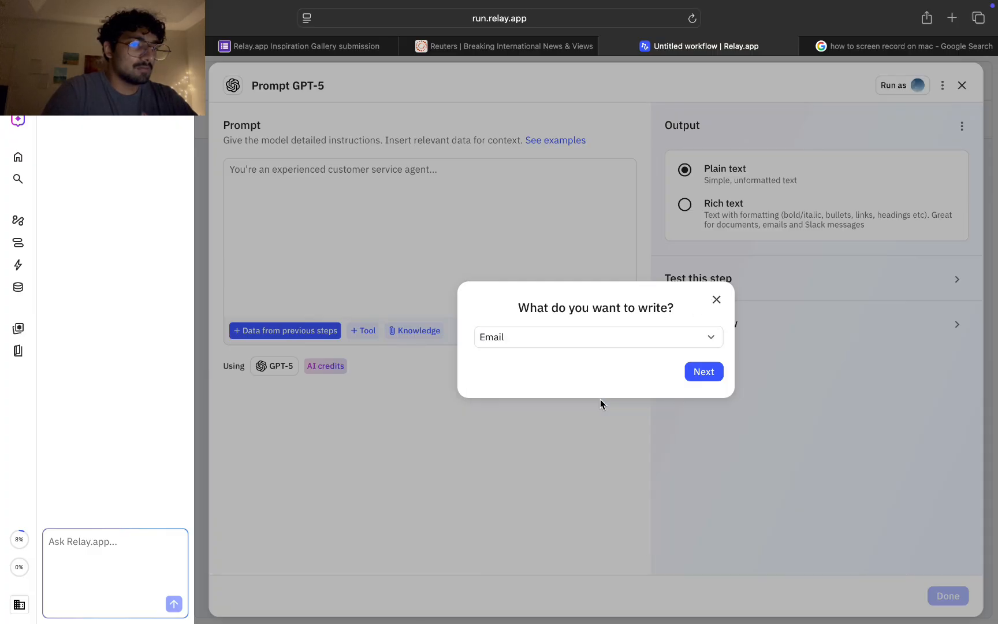
left_click(710, 372)
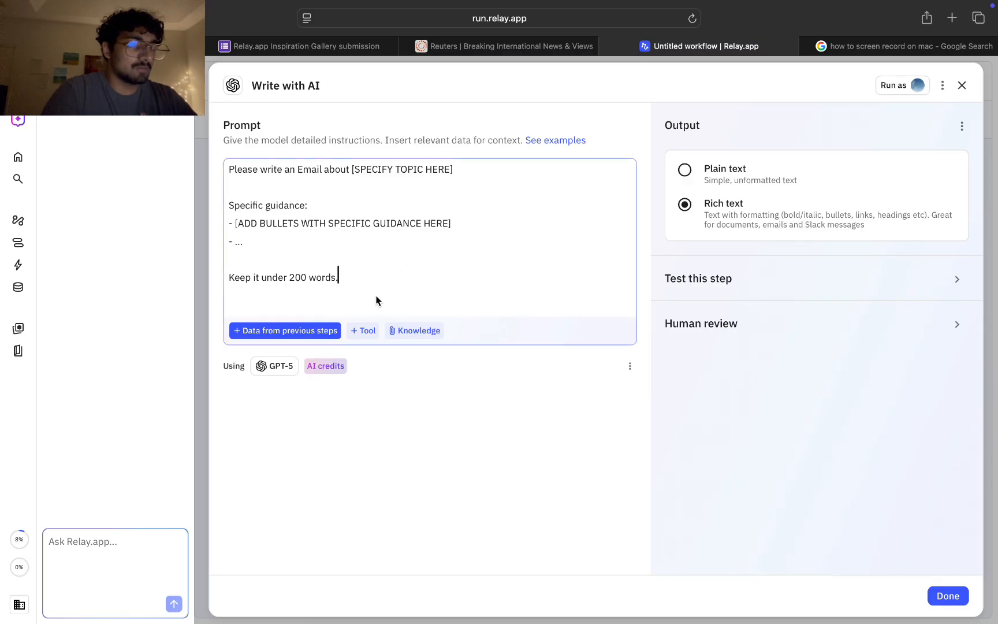
Give the Write with AI step access to the AI Output of step 3 and close the step.
left_click_drag(377, 299, 203, 121)
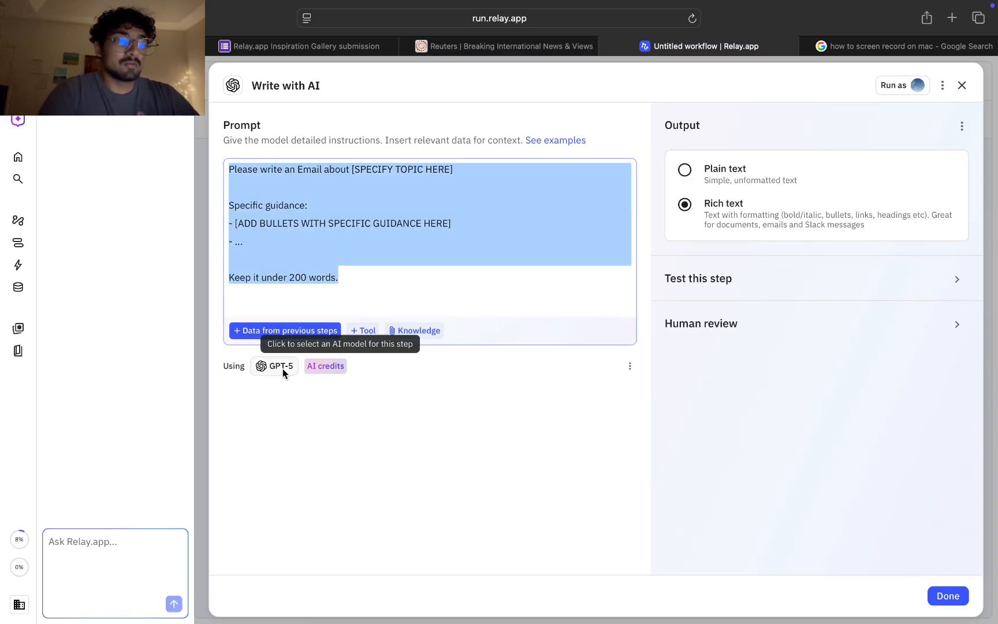
left_click(299, 334)
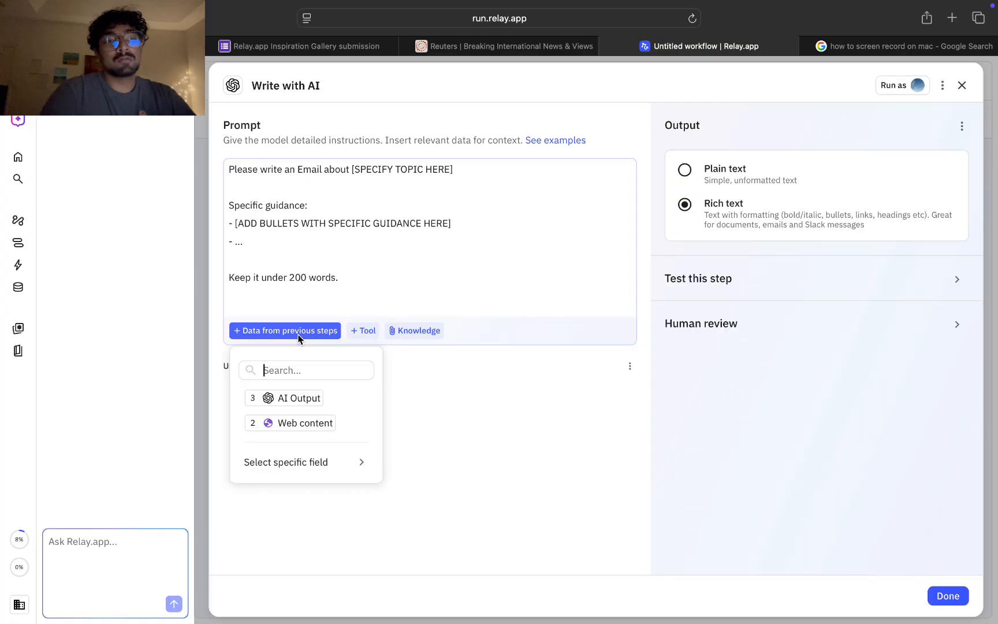
left_click(335, 403)
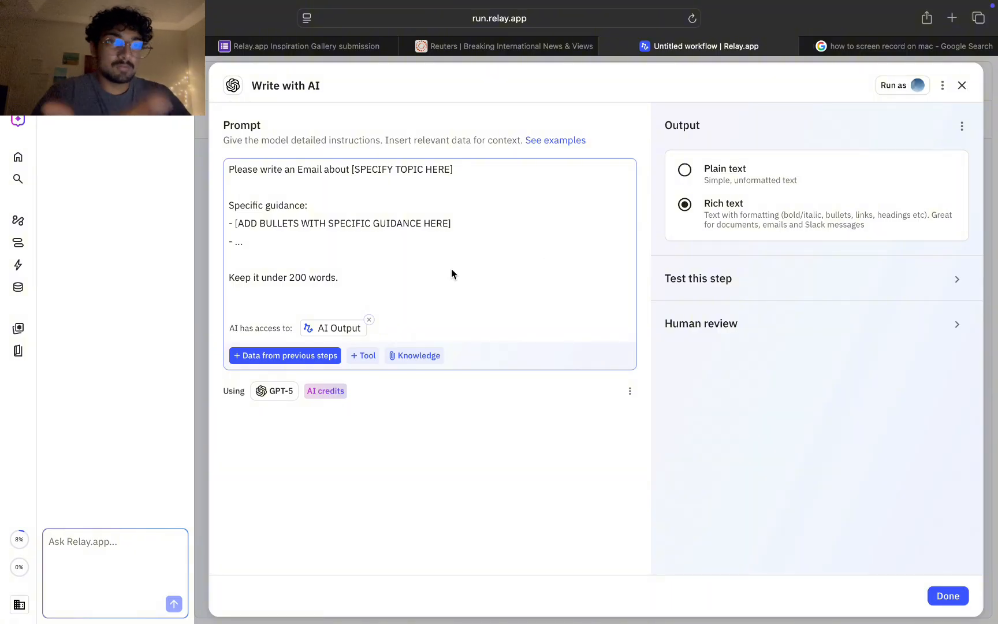
left_click(962, 87)
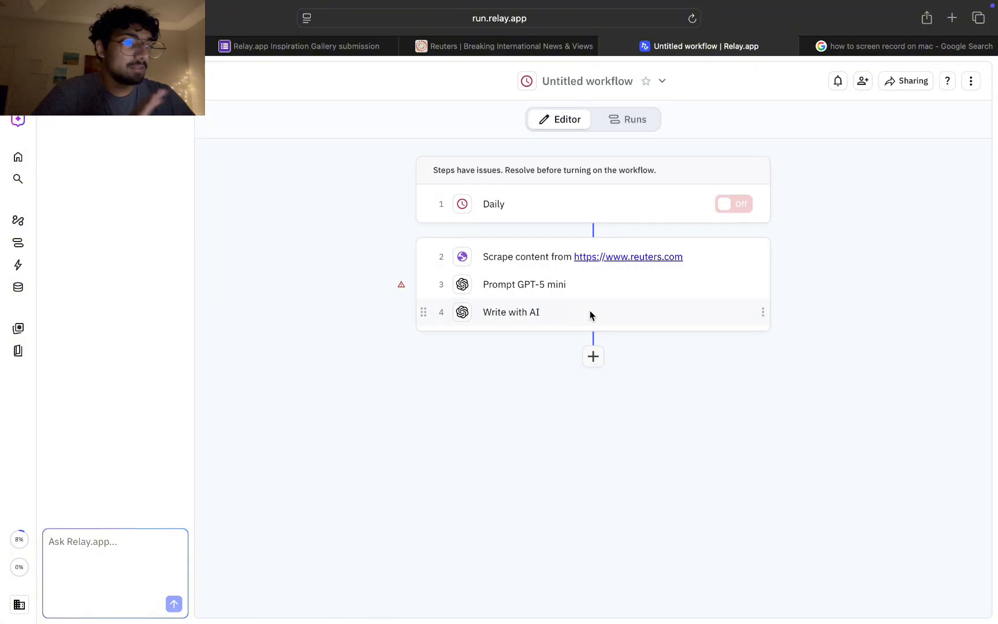
Check which data from previous steps the Prompt GPT-5 mini step can use and close it.
mouse_move(590, 310)
left_mouse_down()
mouse_move(592, 292)
mouse_move(580, 311)
left_mouse_up()
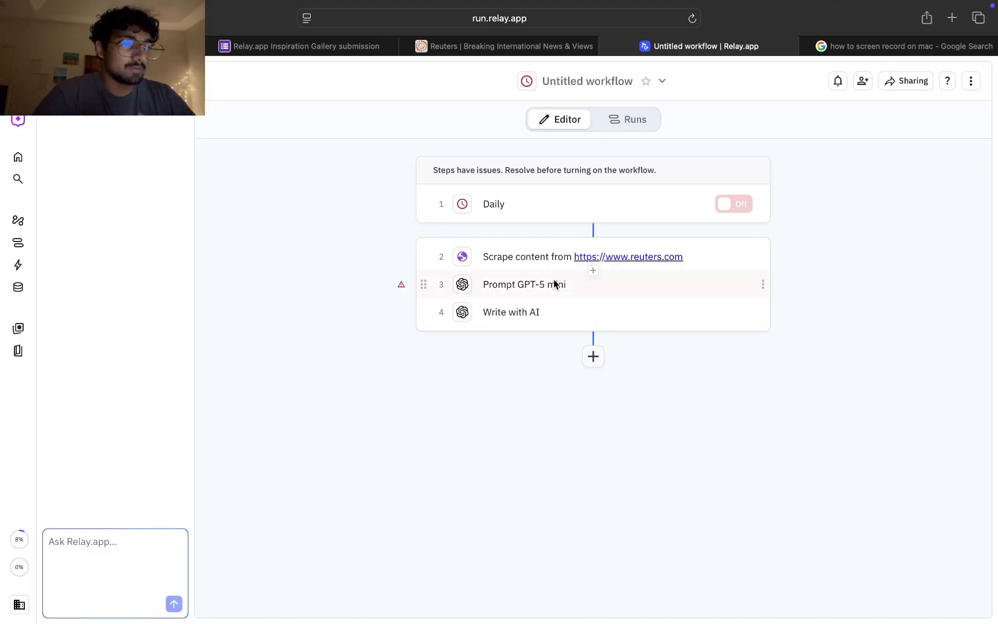
left_click(525, 283)
left_click(335, 356)
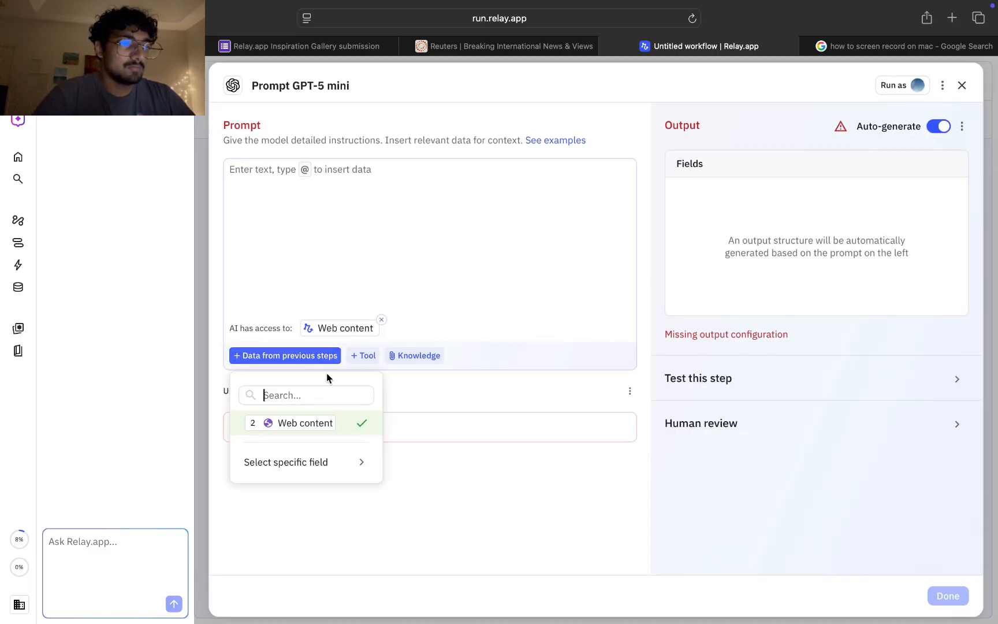
left_click(503, 401)
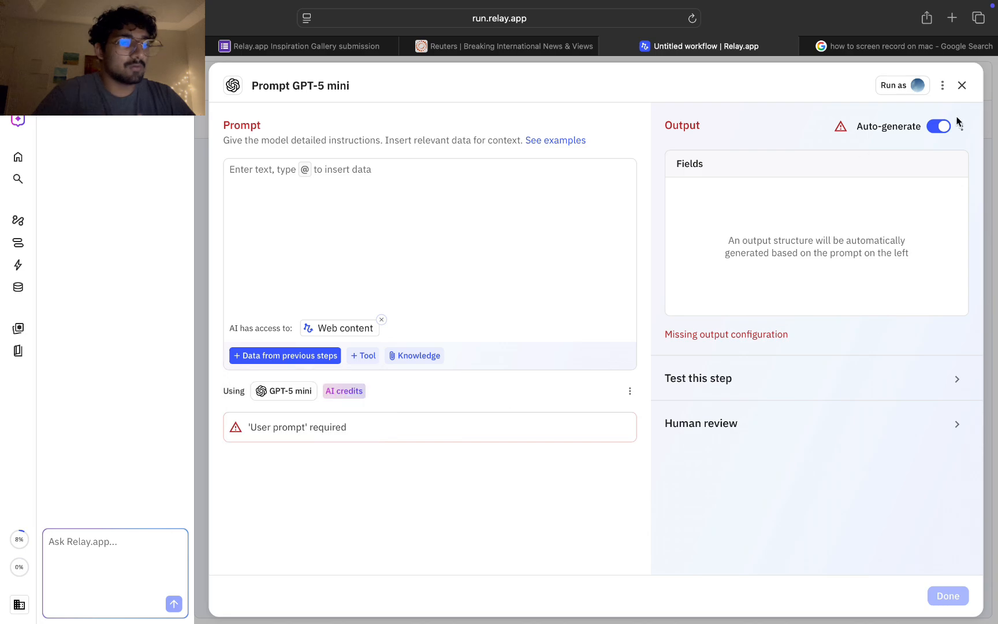
left_click(963, 87)
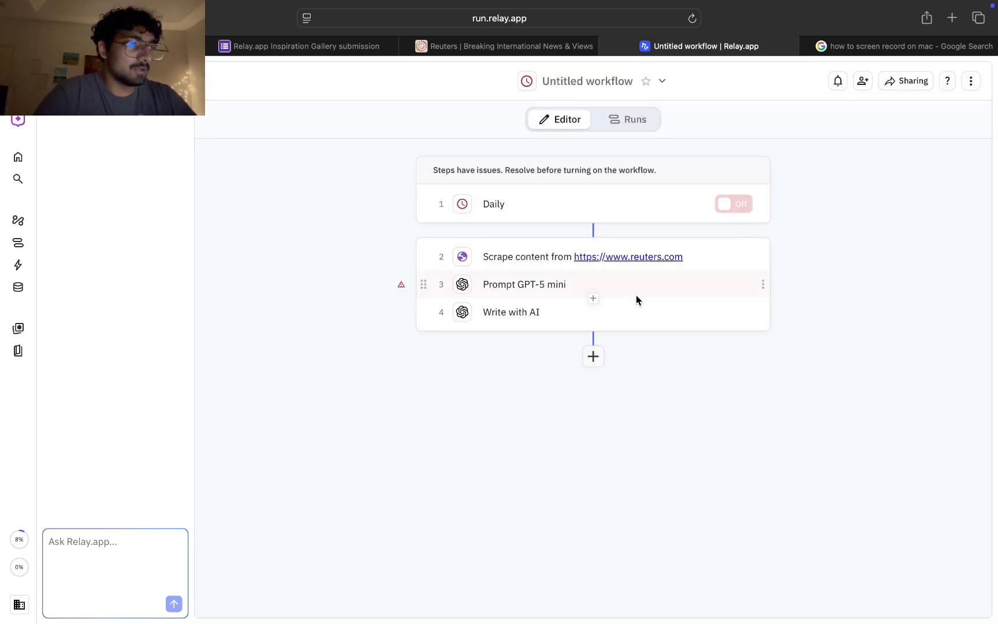
Add a Send email to yourself step after the Write with AI step.
left_click(594, 356)
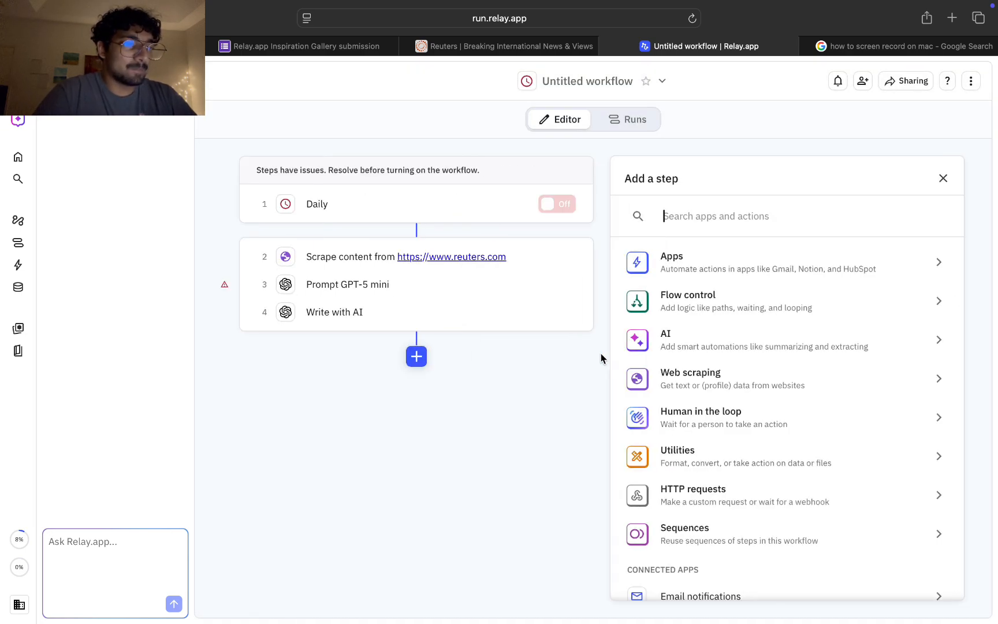
type("emai")
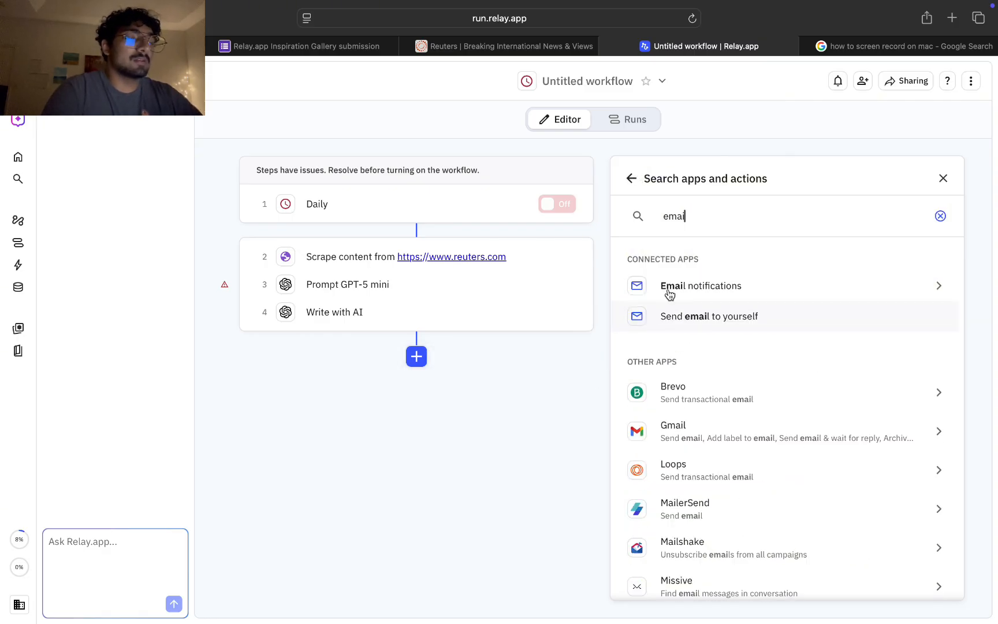
left_click(709, 317)
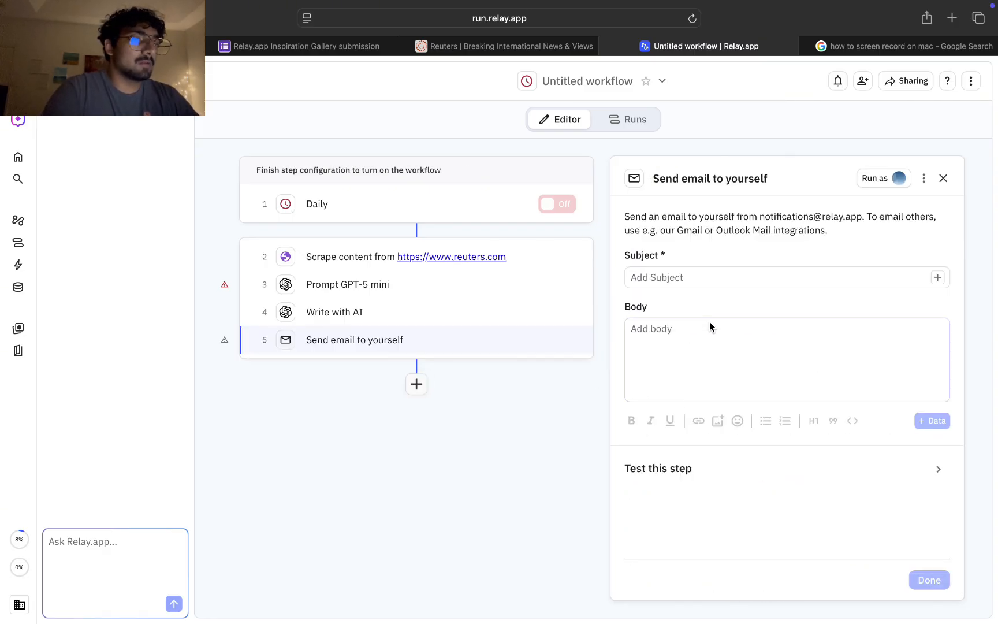
Enter "Sub" as the subject of the Send email to yourself step.
left_click(718, 279)
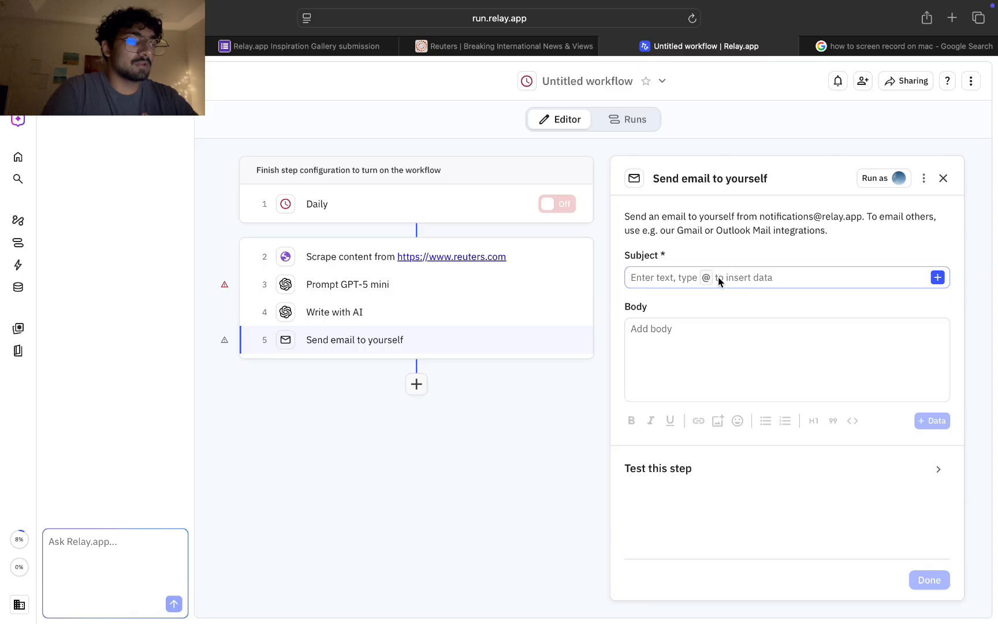
type("Subjus")
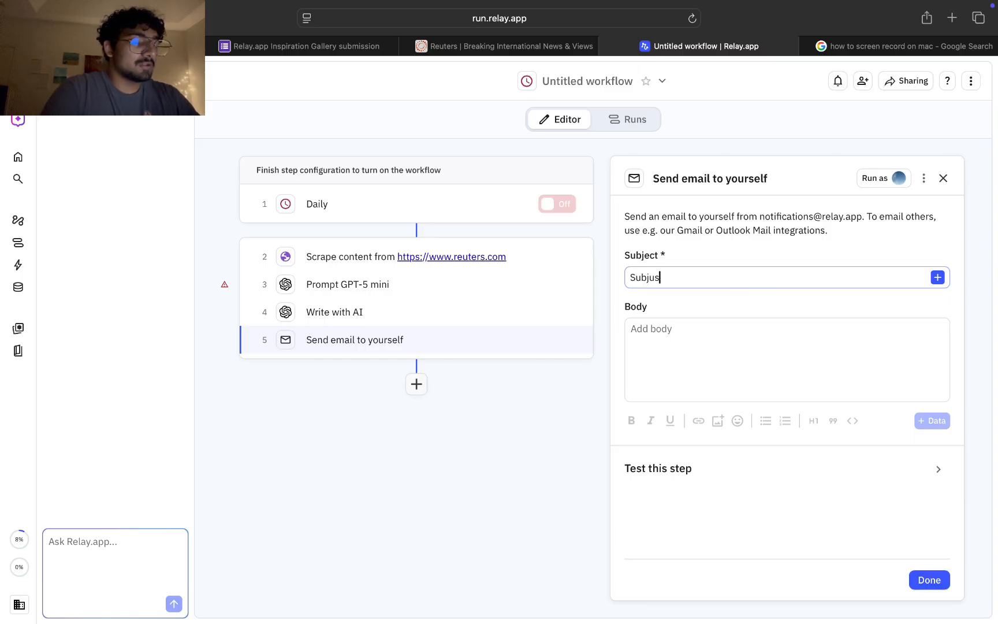
key("BackSpace")
key("BackSpace")
key("BackSpace")
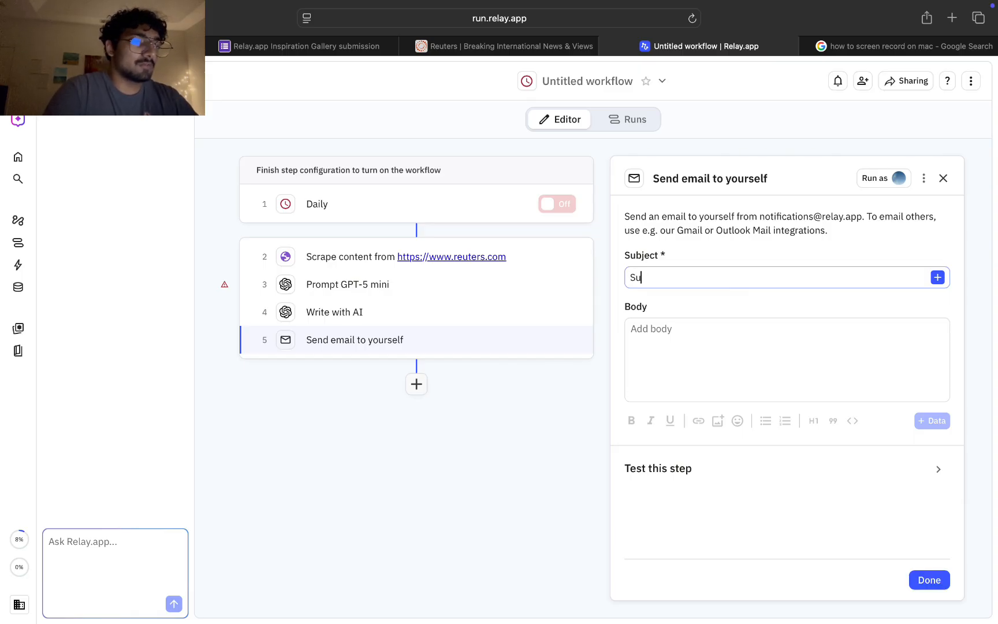
Insert the AI Output of the Write with AI step into the email body.
left_click(709, 327)
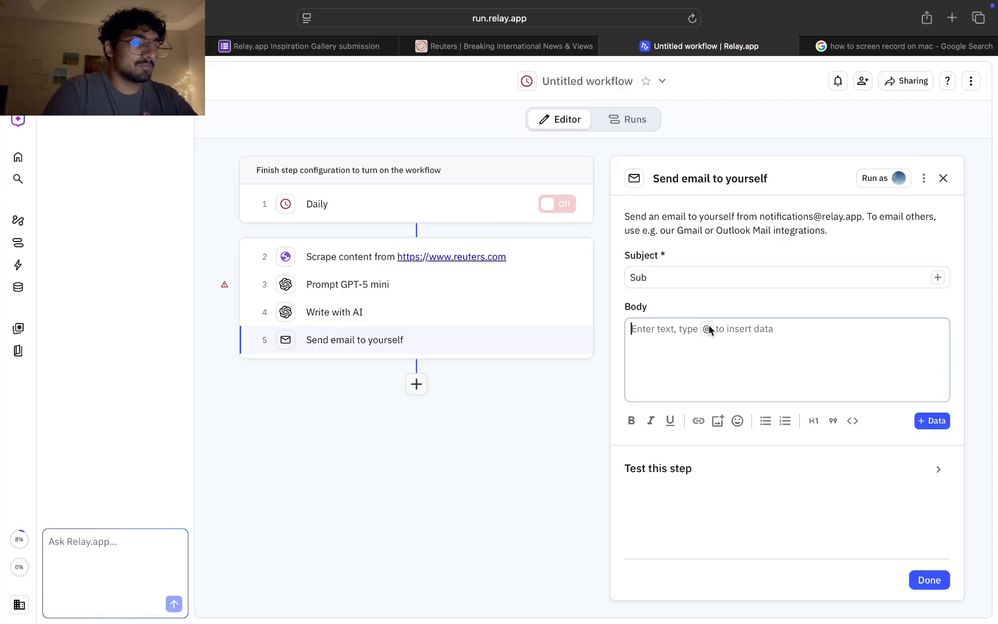
left_click(931, 427)
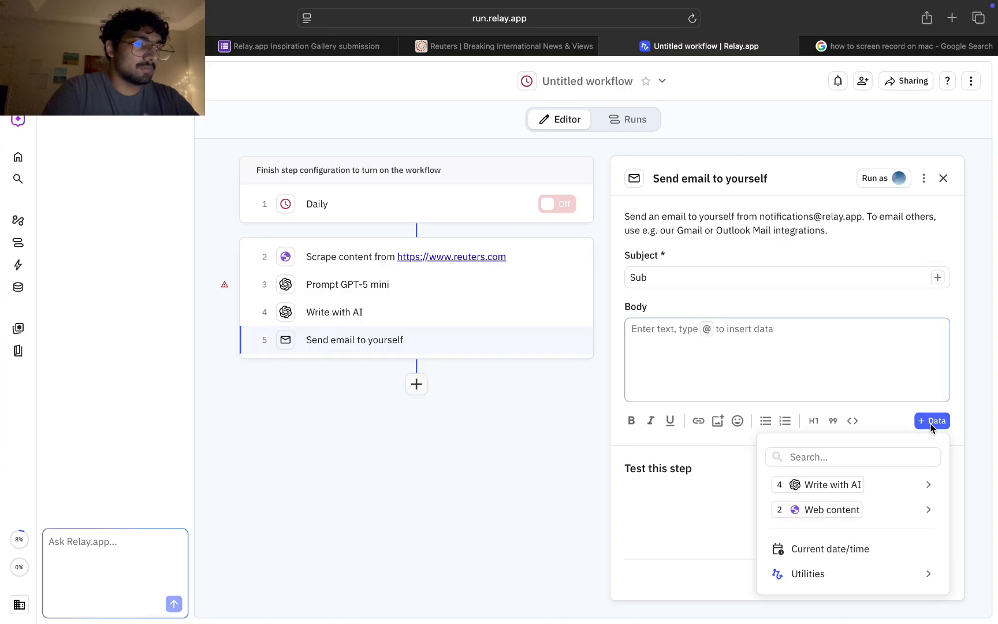
mouse_move(875, 483)
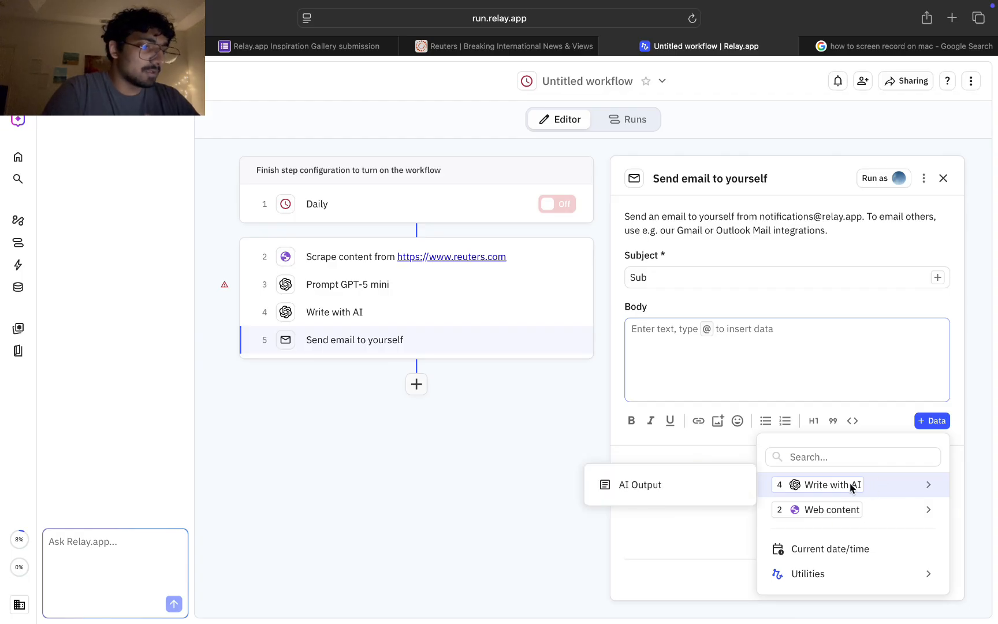
left_click(692, 490)
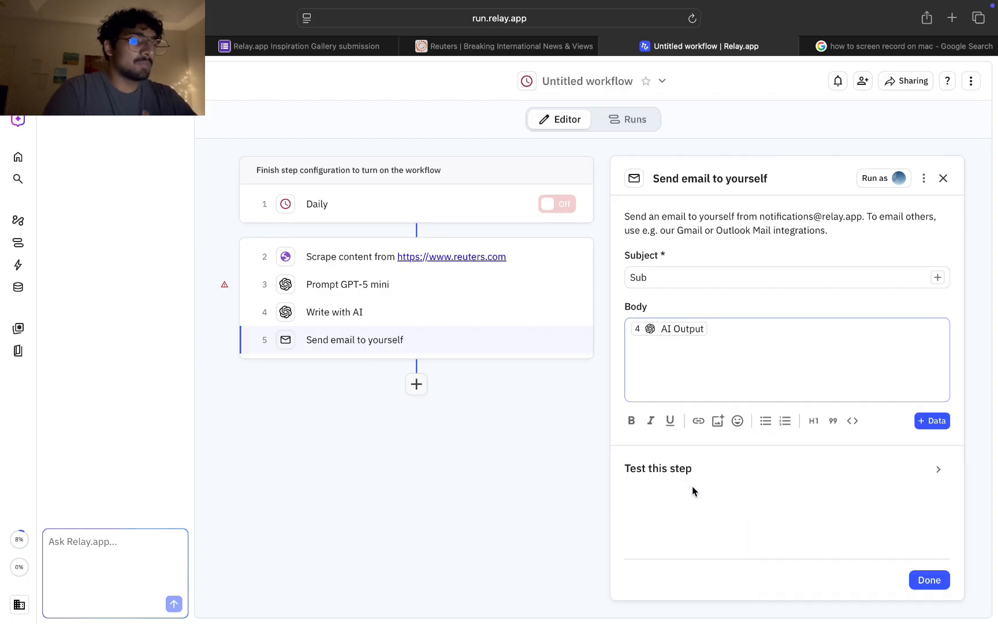
Check the Write with AI step's settings and append Current date/time to the subject of the Send email to yourself step.
left_click(367, 315)
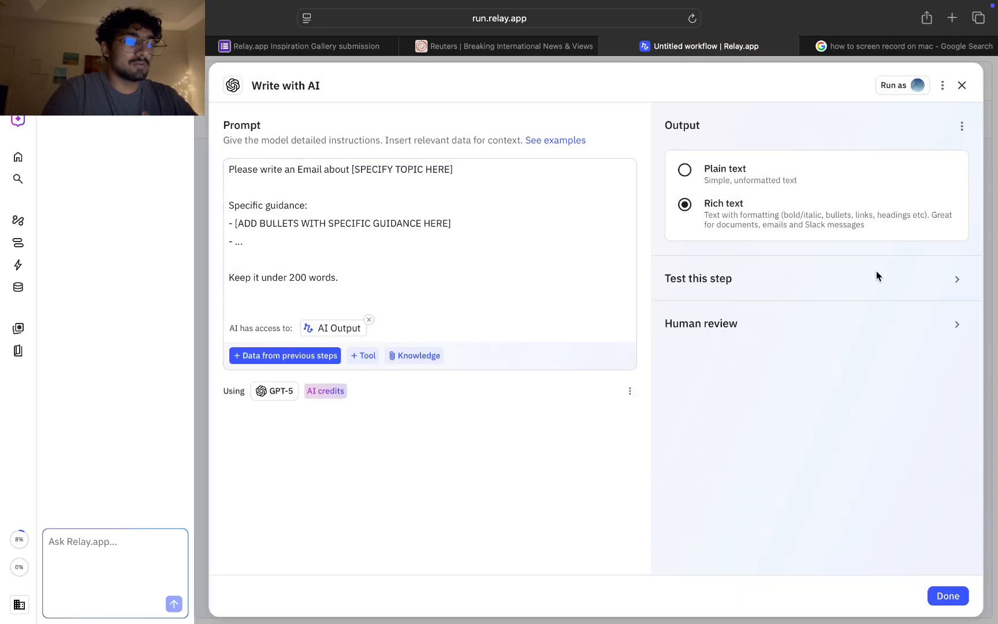
left_click(962, 86)
left_click(581, 340)
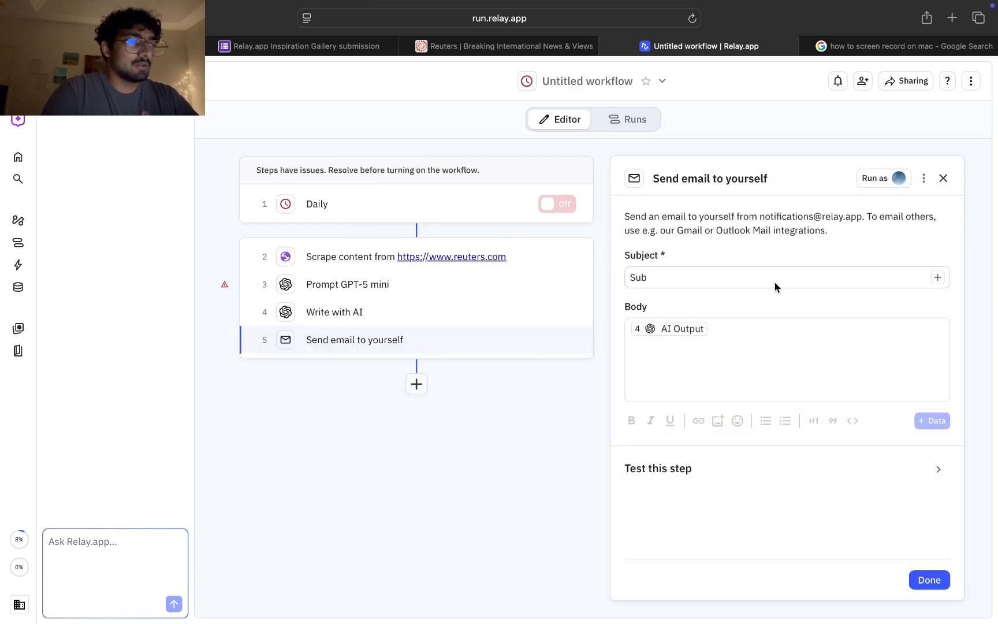
left_click(937, 277)
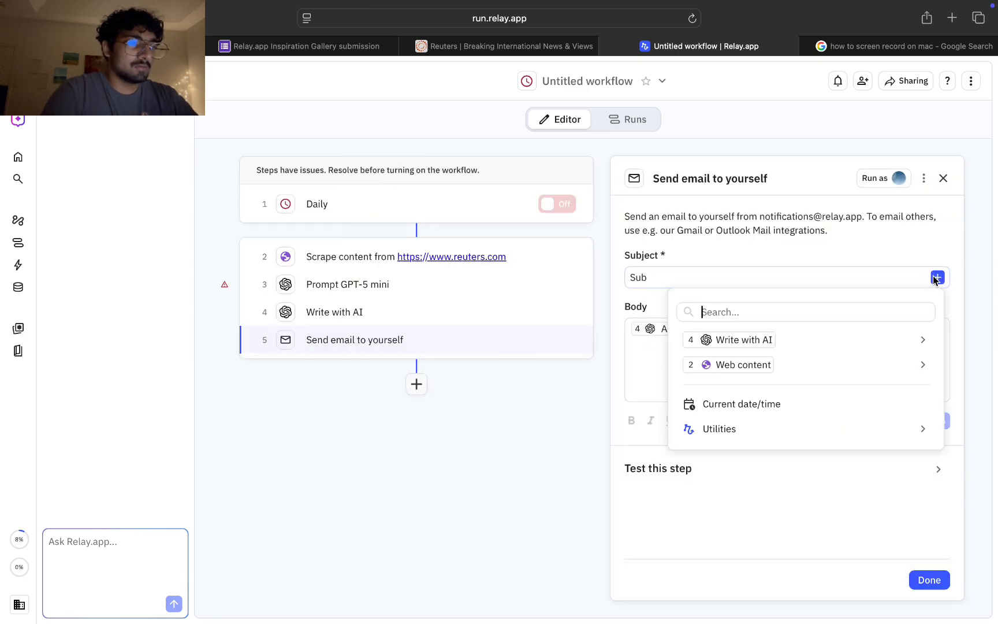
left_click(820, 408)
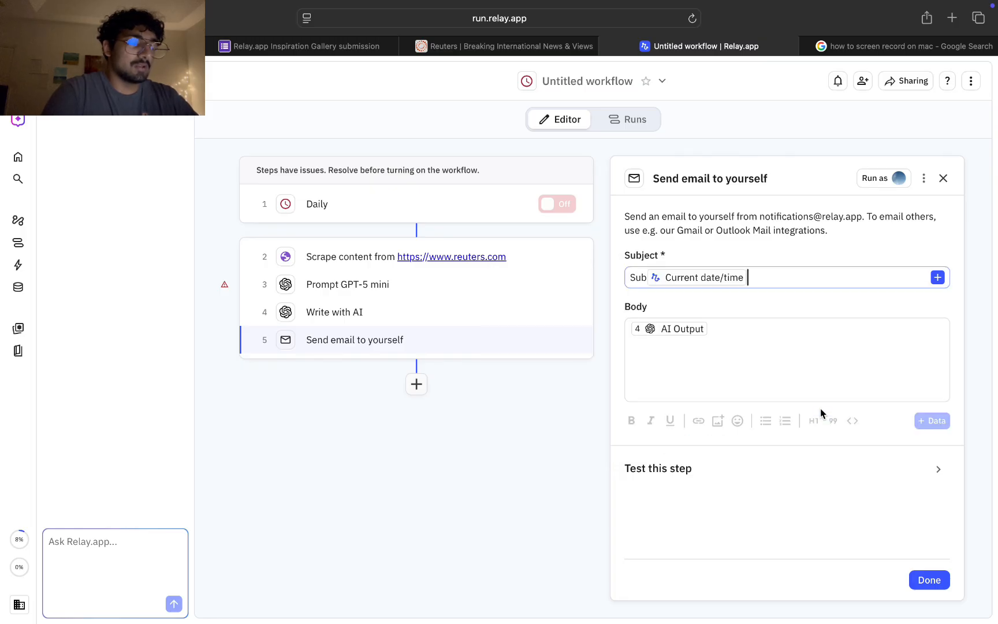
Finish the Send email to yourself step in the untitled workflow and switch to the Daily News workflow.
left_click(798, 370)
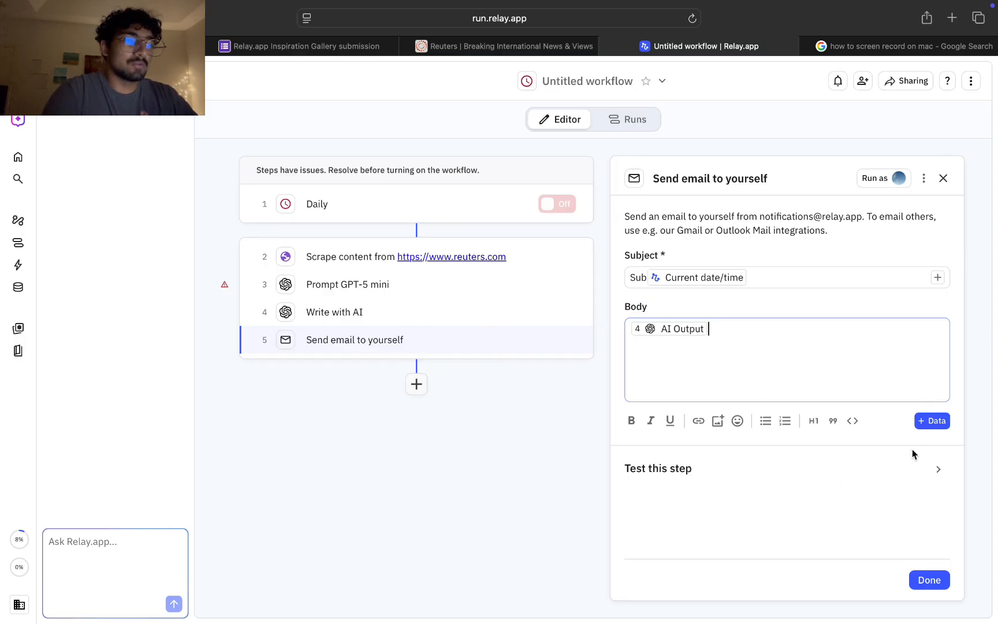
left_click(927, 581)
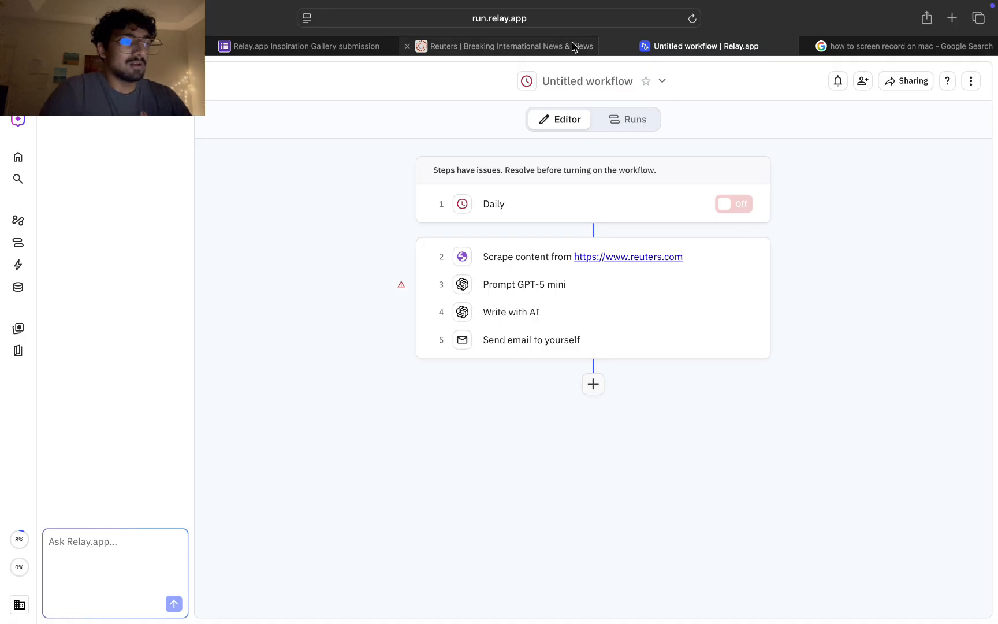
left_click(346, 46)
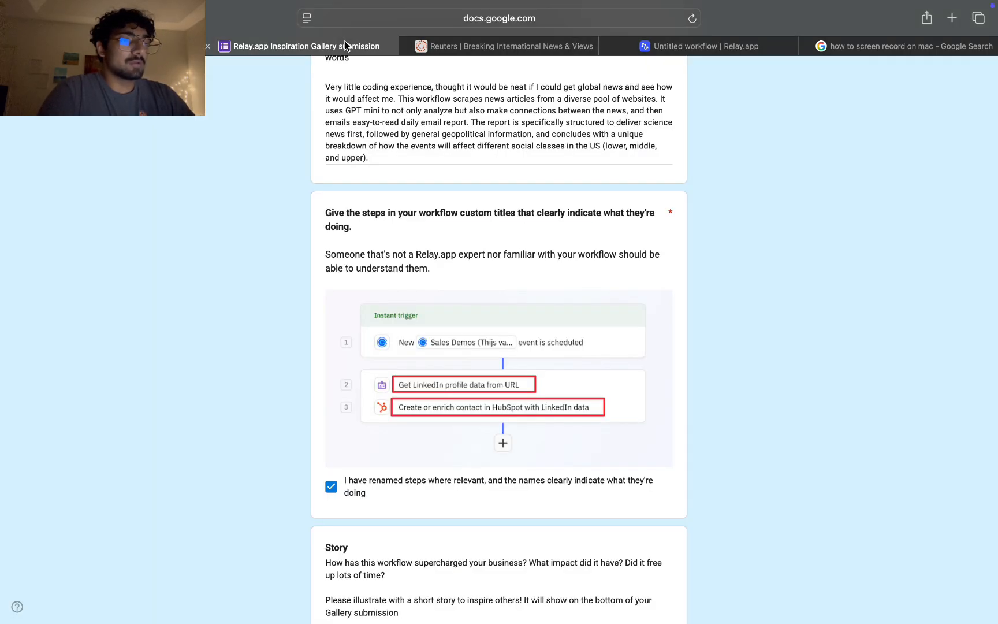
left_click(138, 46)
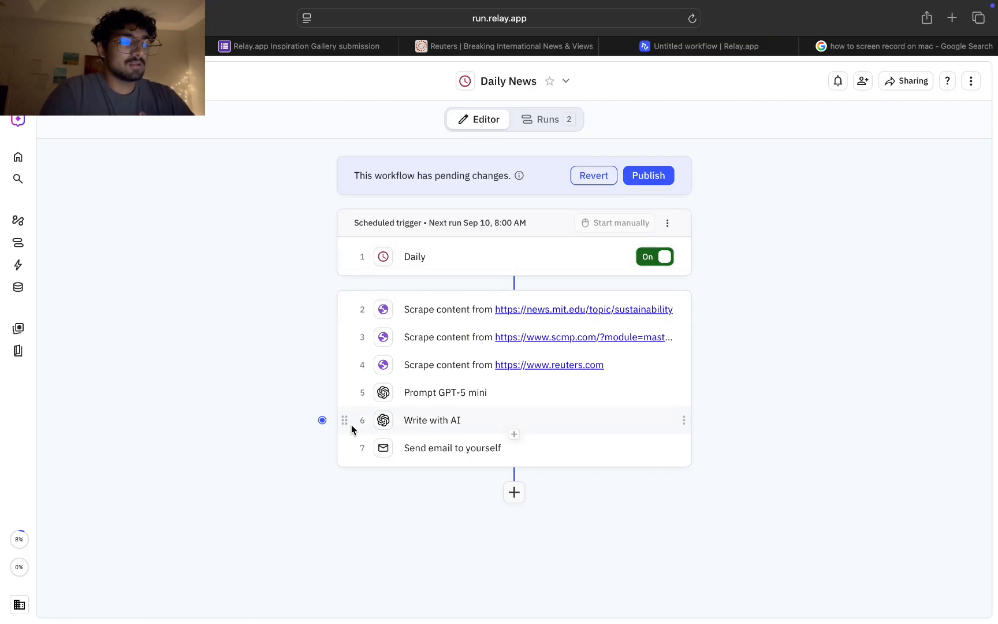
mouse_move(324, 422)
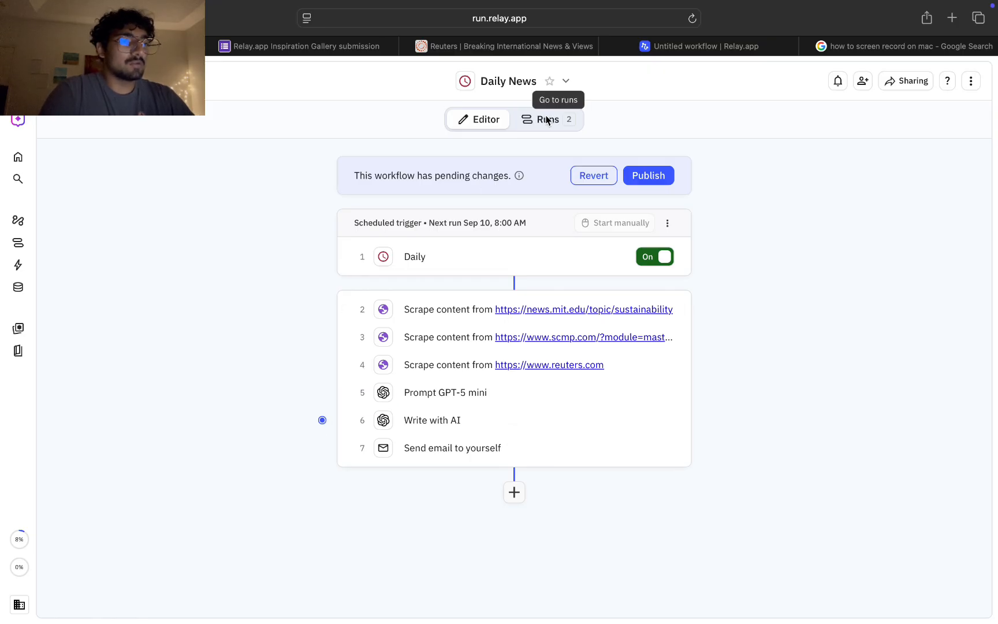
Switch to Calculator, compute 500 ÷ 6, and close the calculator.
left_click(951, 19)
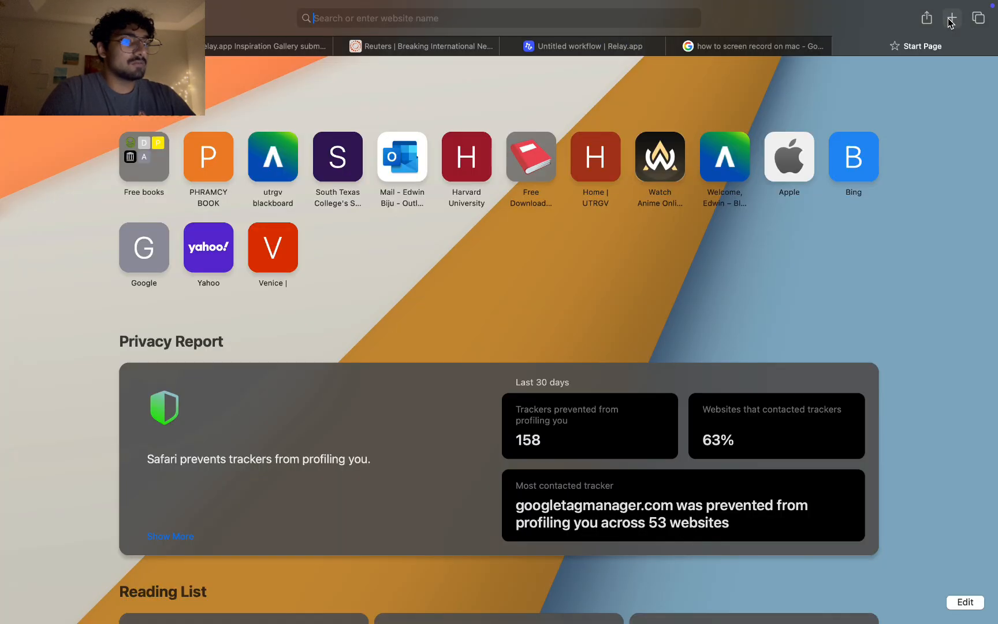
key("ctrl+Up")
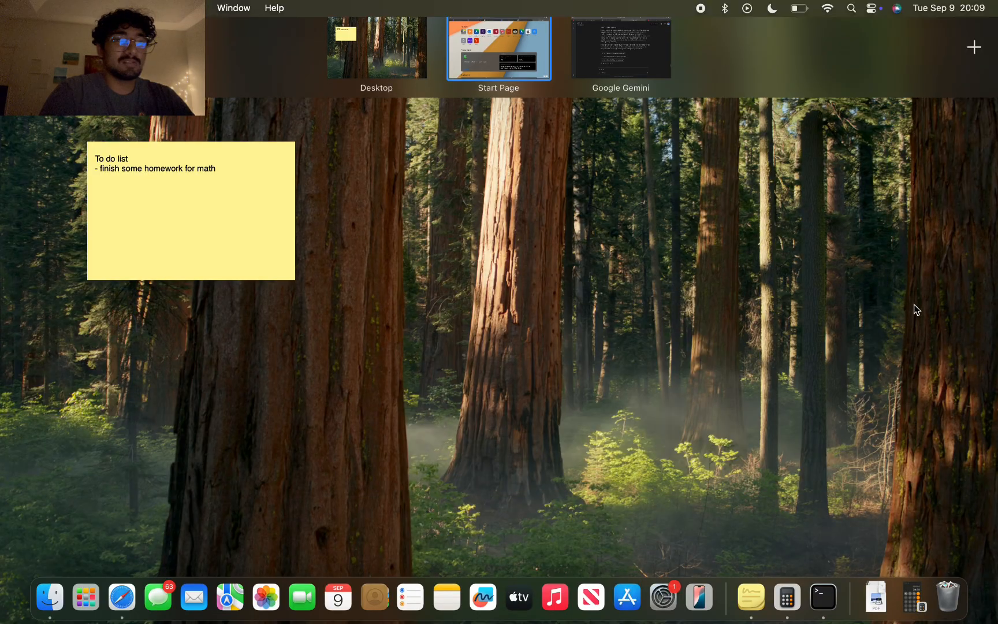
left_click(917, 605)
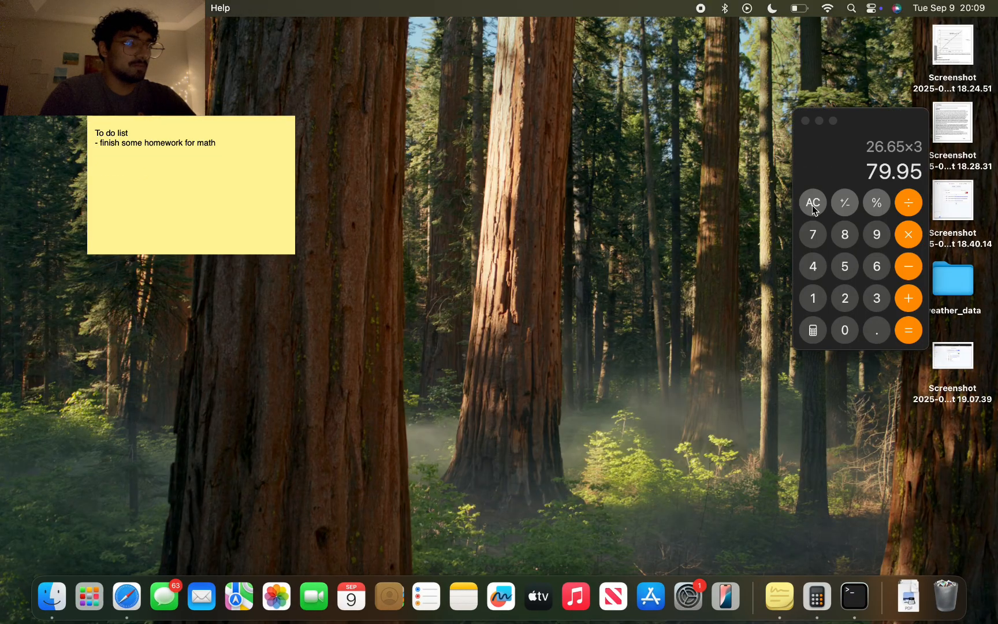
left_click(815, 209)
left_click(852, 270)
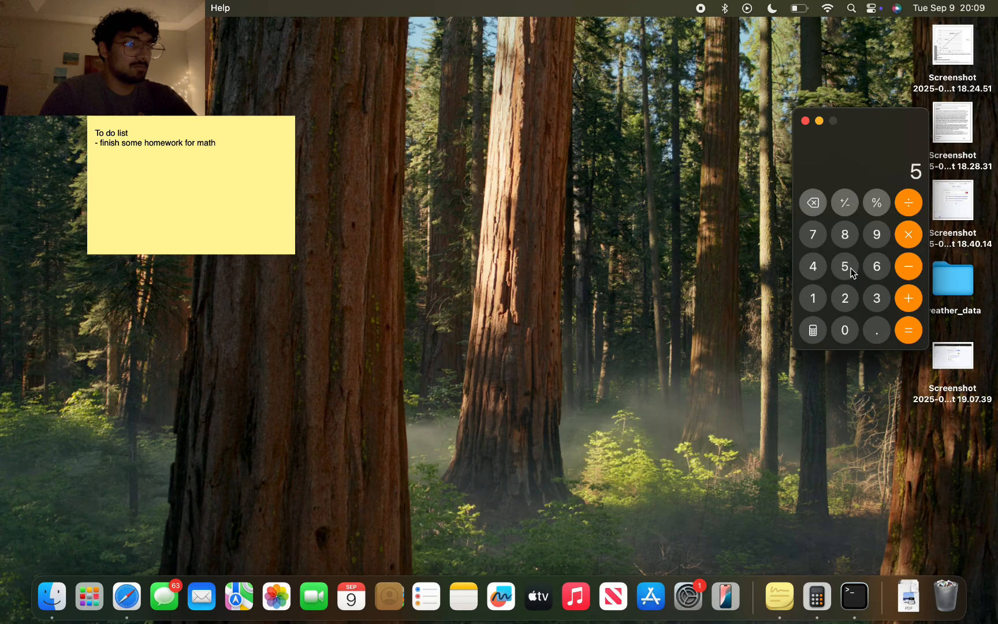
left_click(846, 325)
left_click(846, 324)
left_click(911, 207)
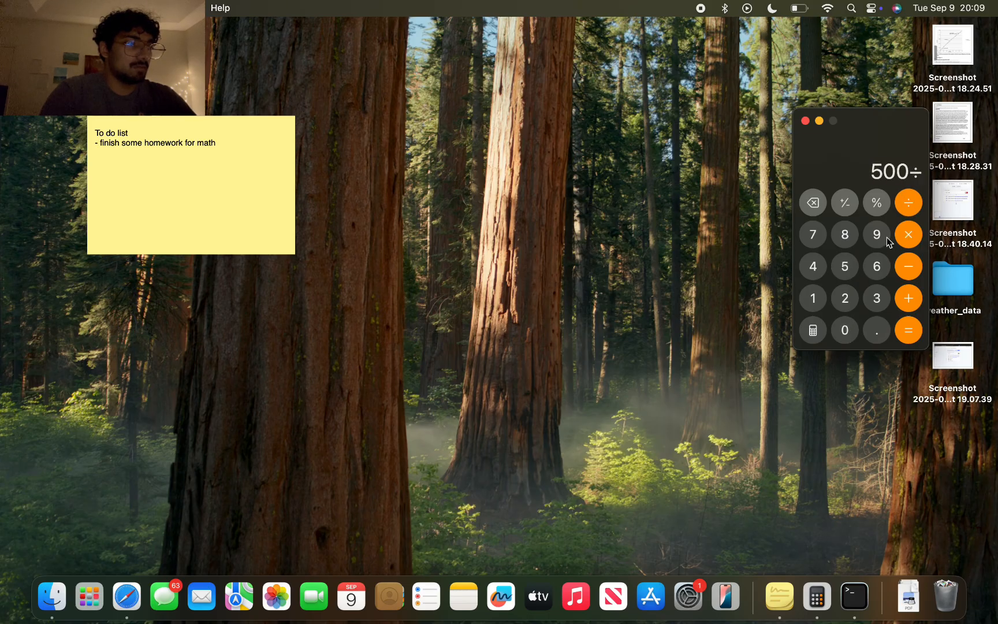
left_click(877, 268)
left_click(906, 337)
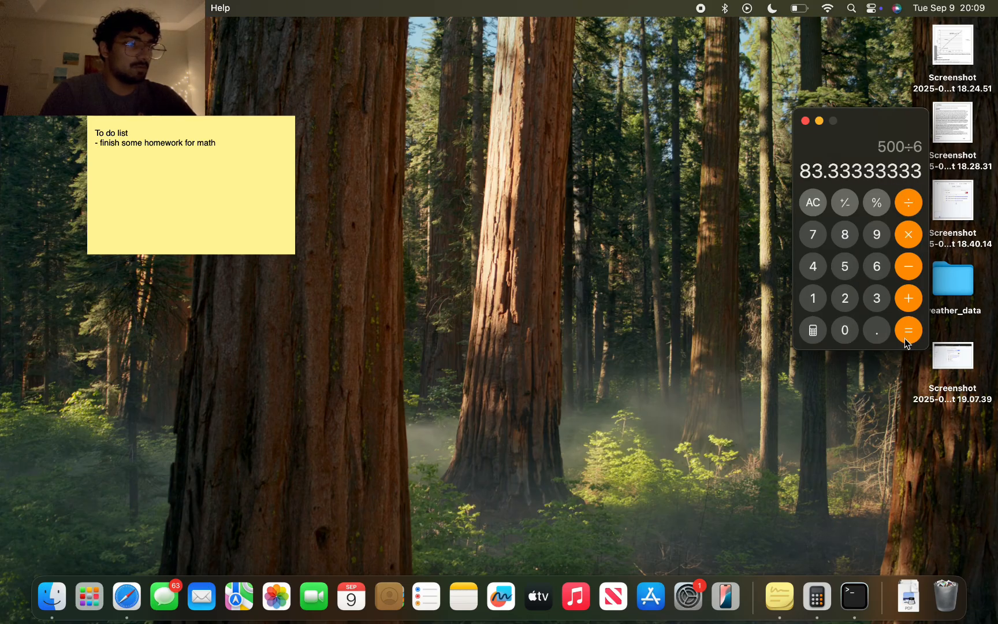
left_click(805, 120)
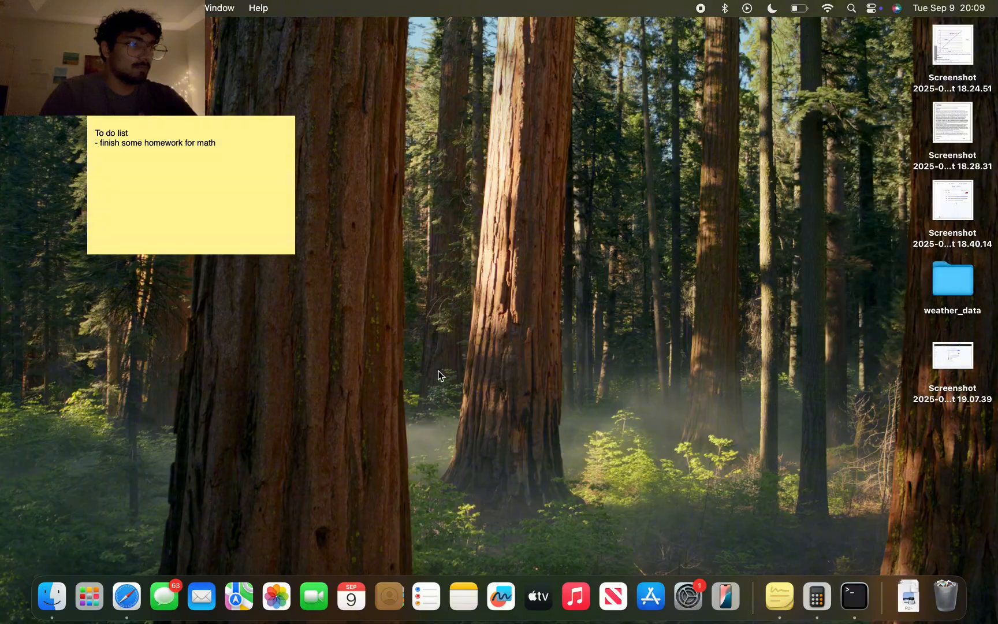
Switch back to Safari and bring up the Daily News workflow.
left_click(125, 603)
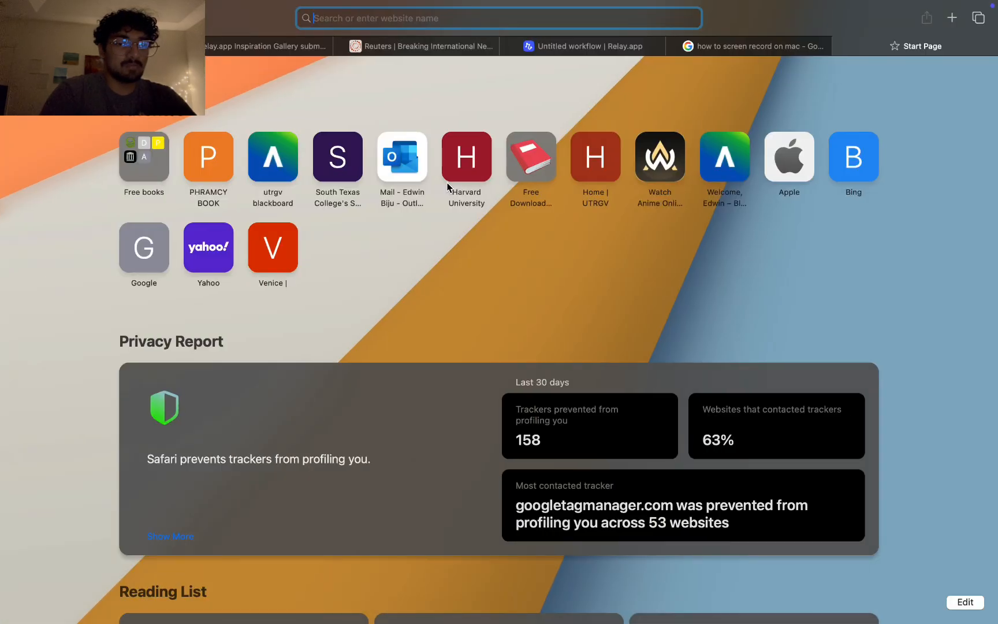
left_click(755, 42)
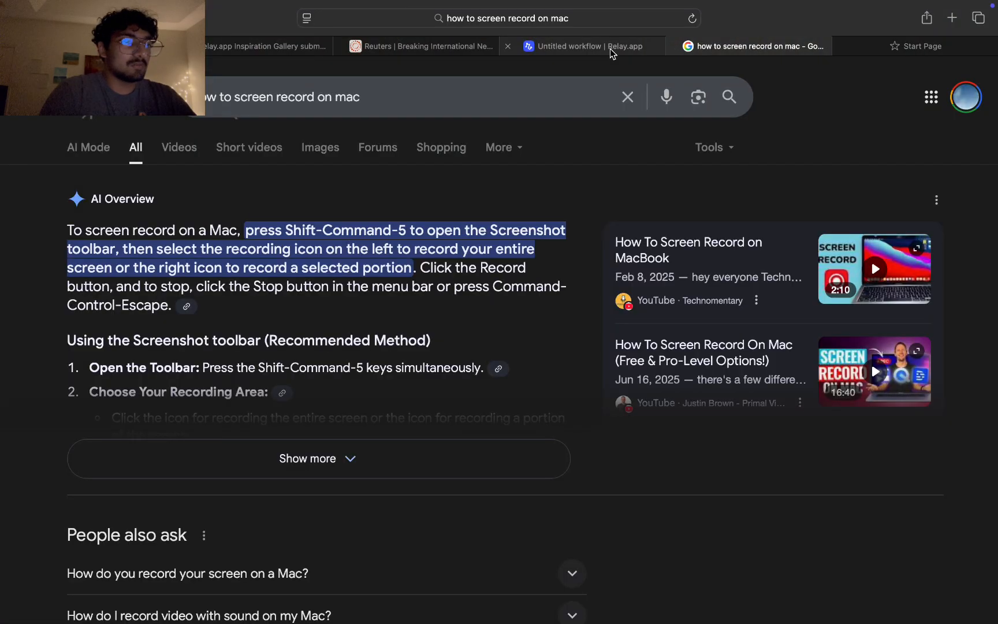
left_click(609, 47)
left_click(283, 48)
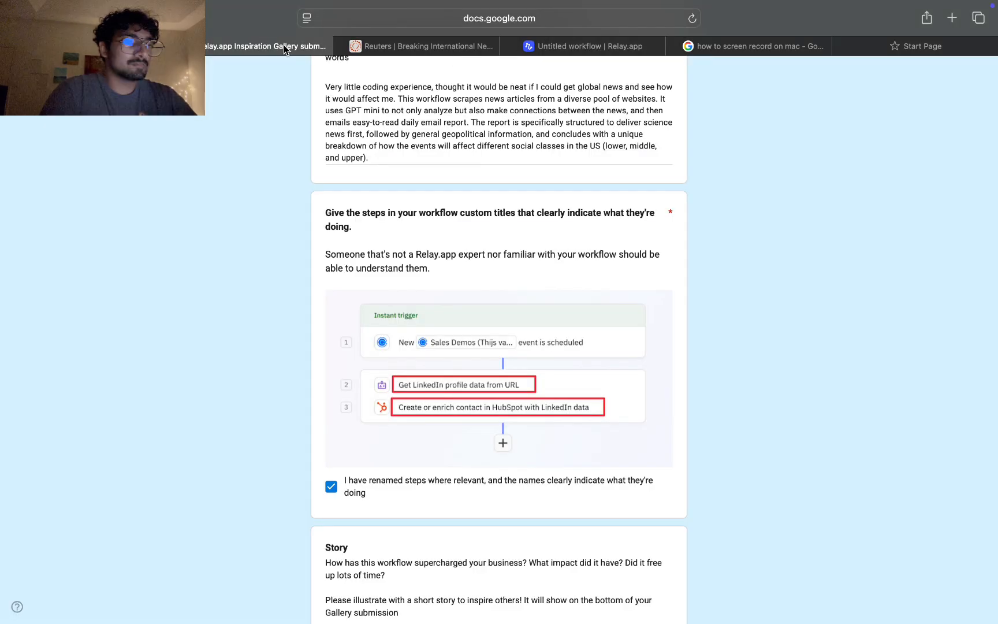
left_click(134, 47)
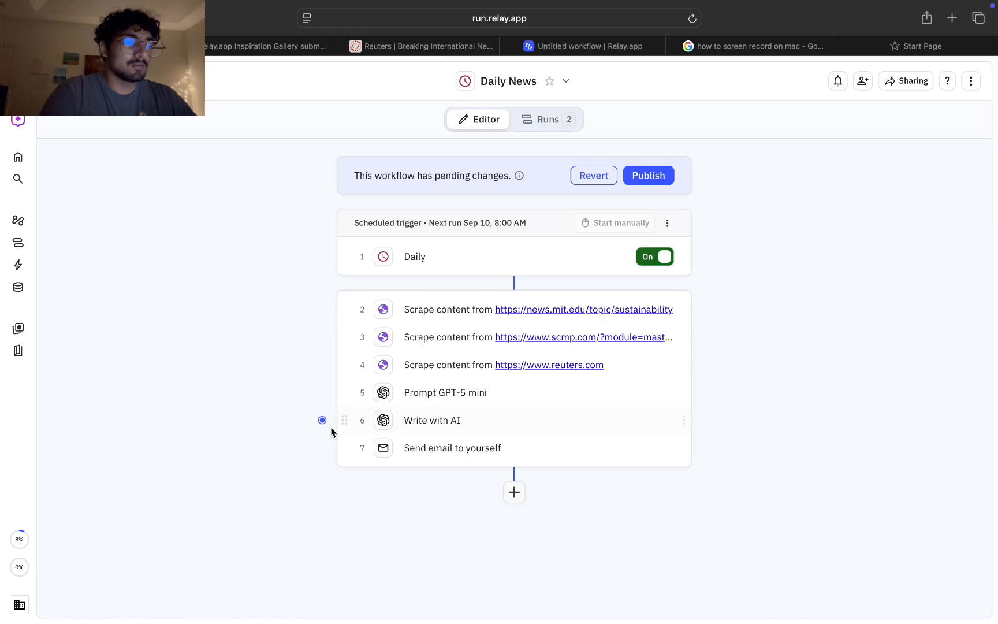
Review the Write with AI step that has unapplied changes and publish the Daily News workflow's pending changes.
mouse_move(323, 424)
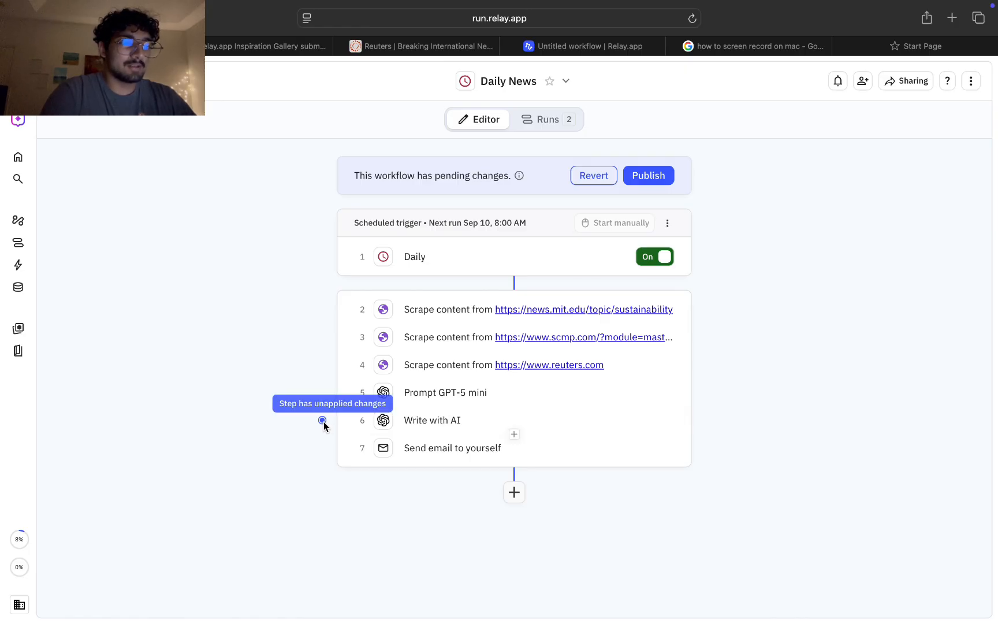
left_click(476, 424)
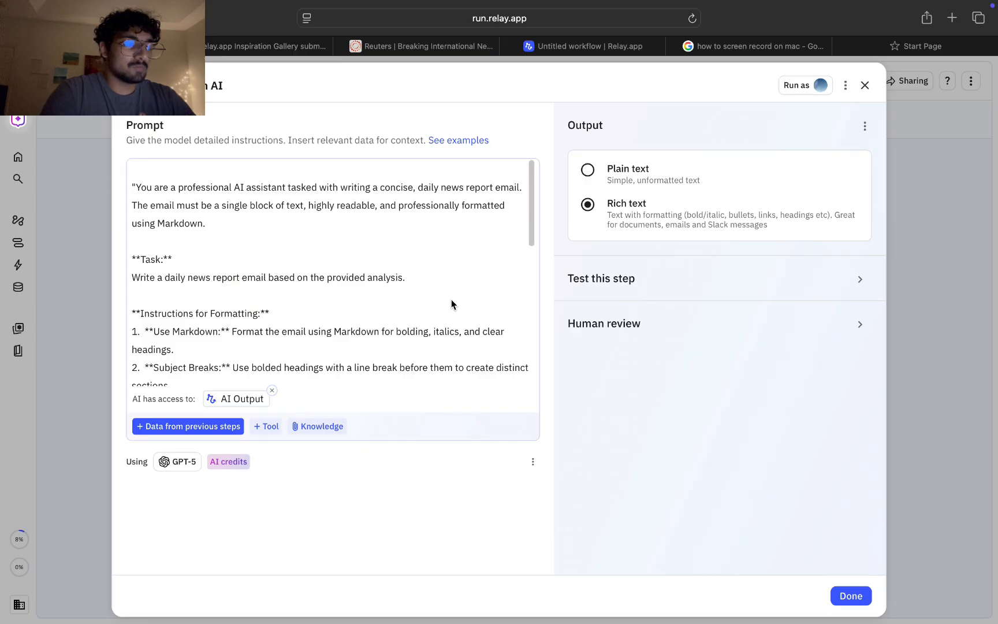
left_click(851, 595)
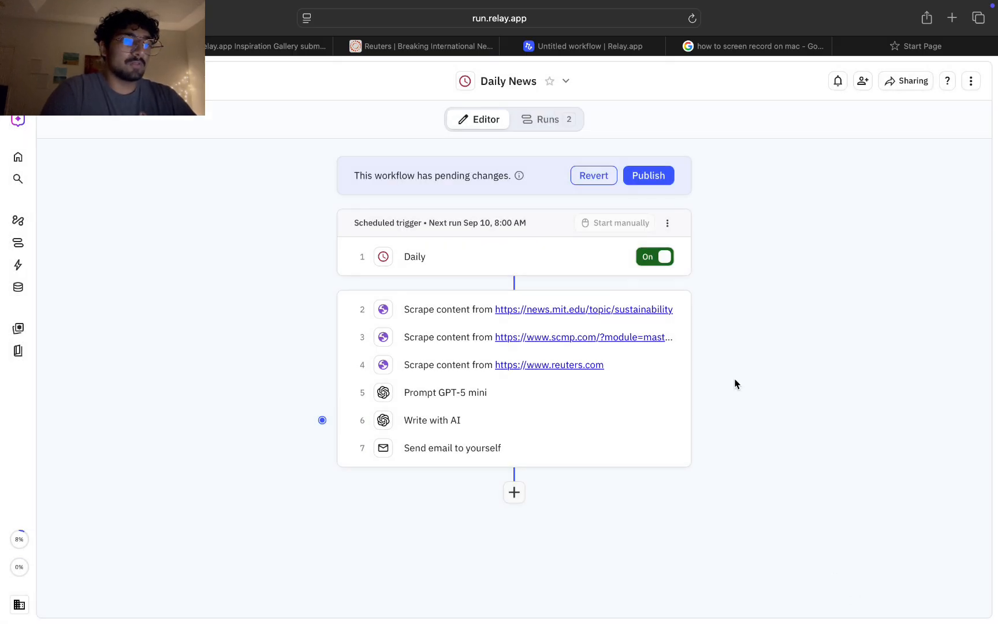
left_click(662, 182)
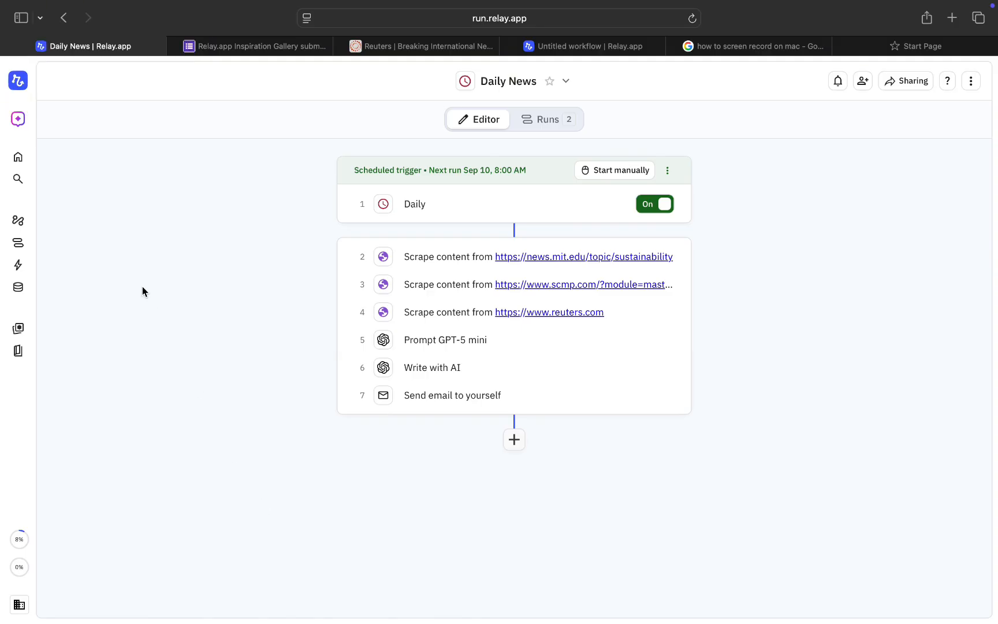
key("super+shift+5")
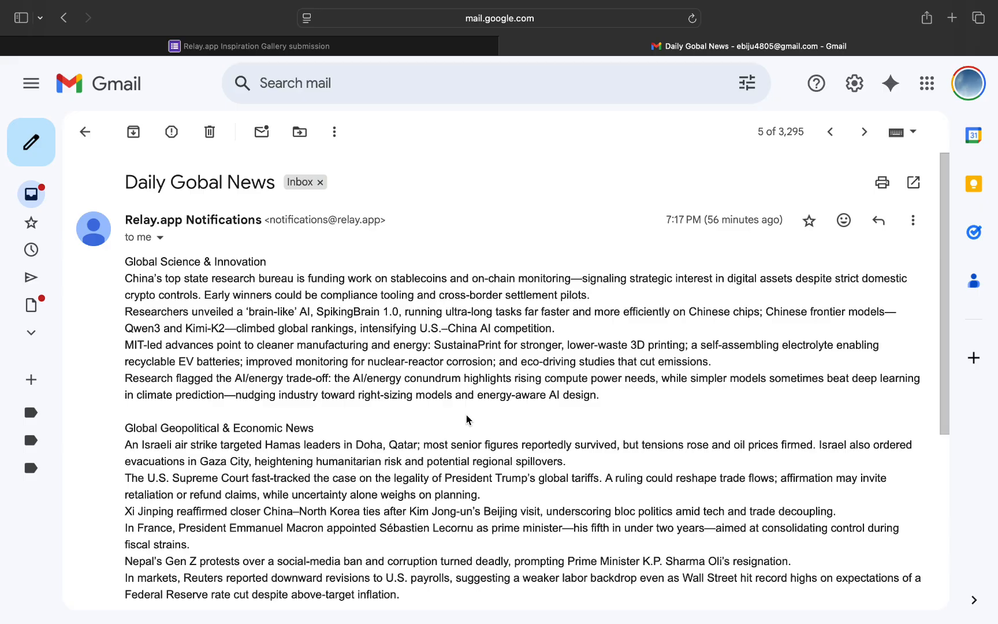
Read through the Daily Gobal News email in Gmail and highlight its Impact on US Social Classes section.
scroll(466, 419, "down", 3)
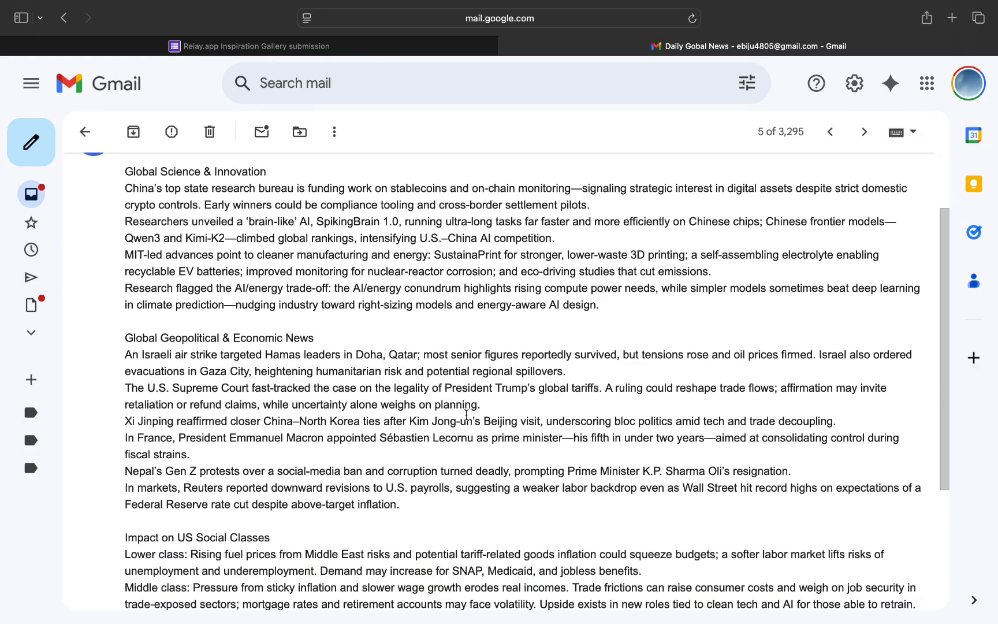
scroll(463, 407, "up", 4)
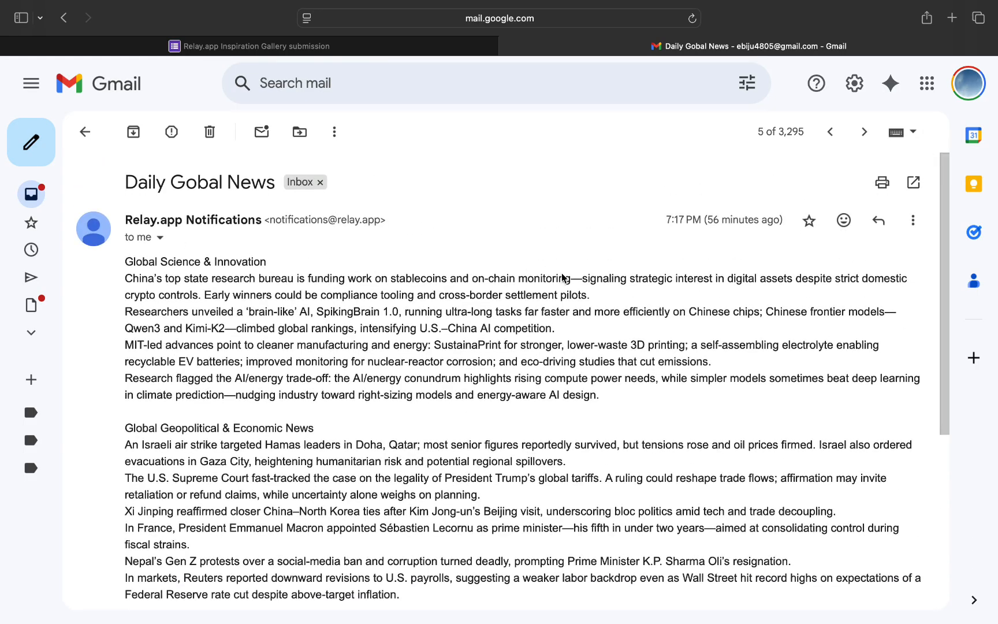
scroll(582, 273, "down", 2)
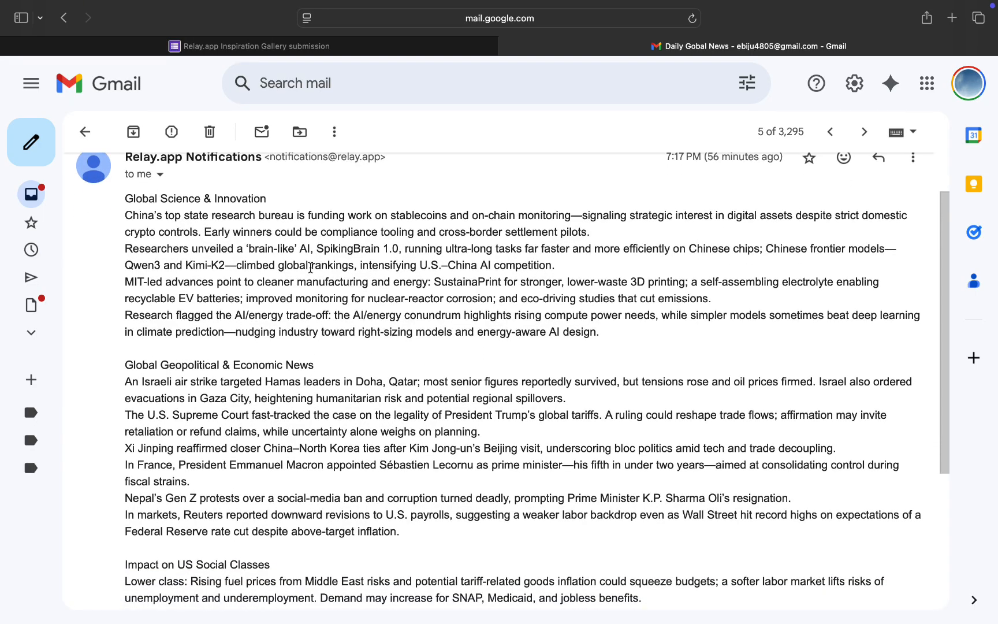
scroll(310, 267, "down", 2)
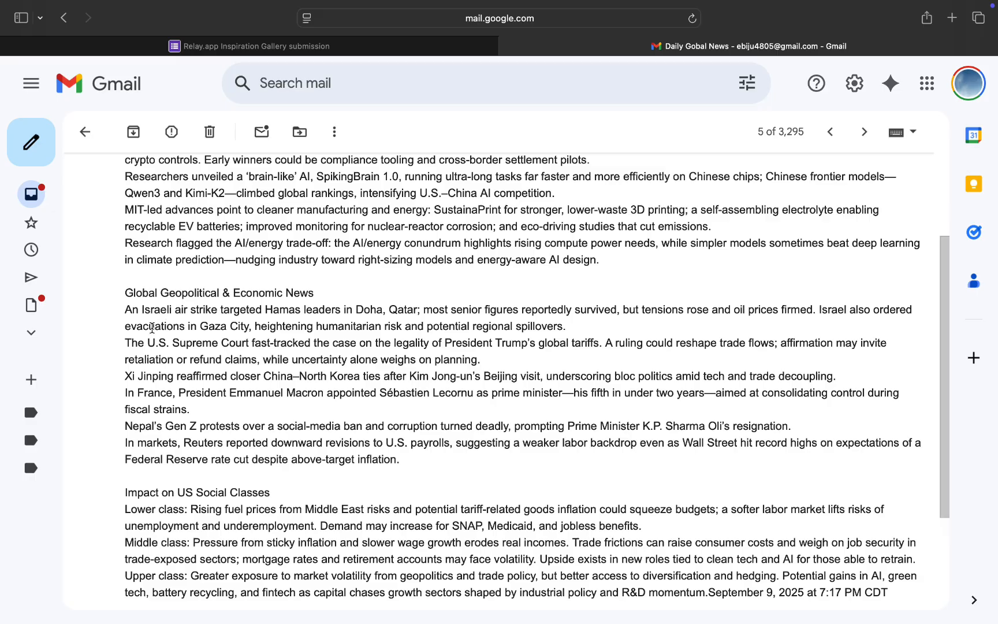
scroll(267, 312, "down", 2)
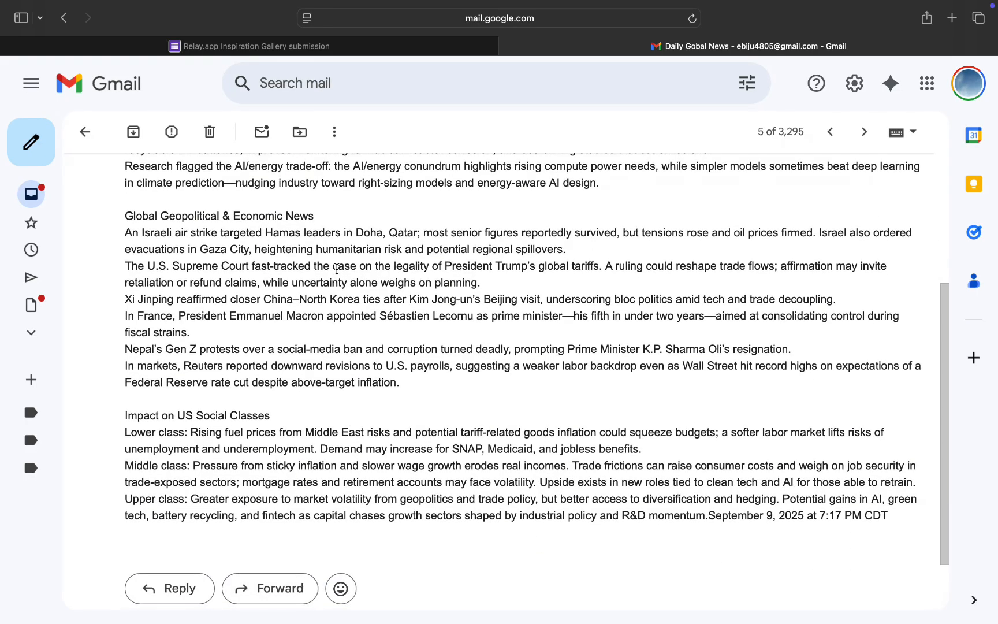
scroll(336, 269, "down", 1)
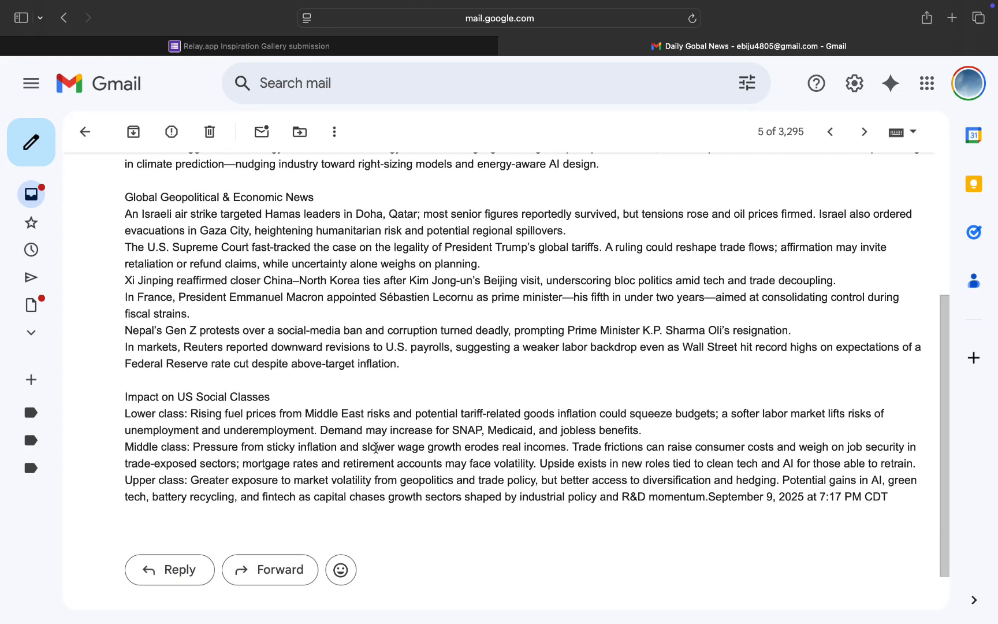
left_click_drag(376, 448, 891, 506)
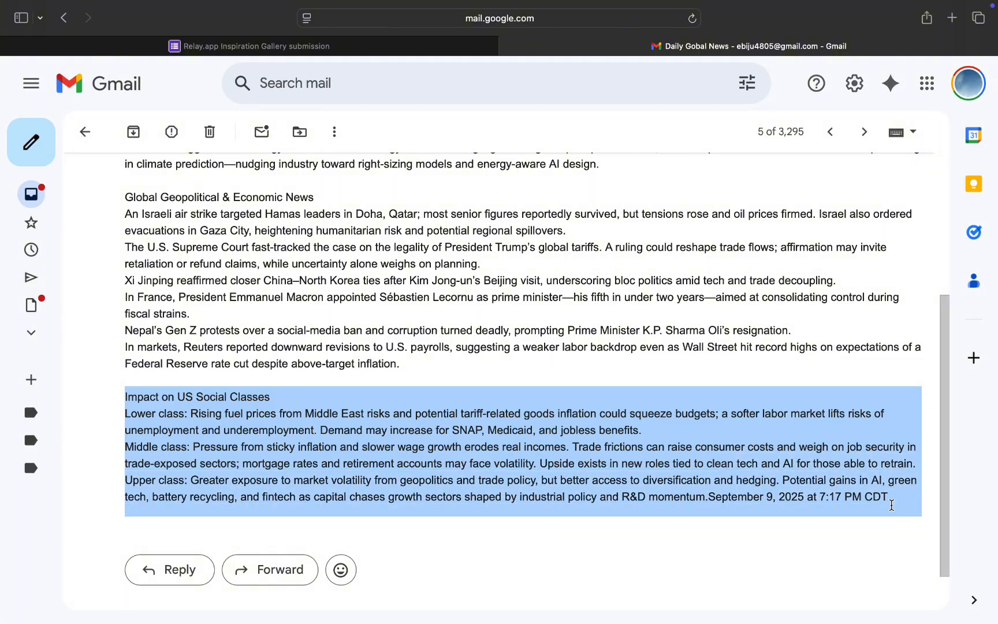
key("super+shift+5")
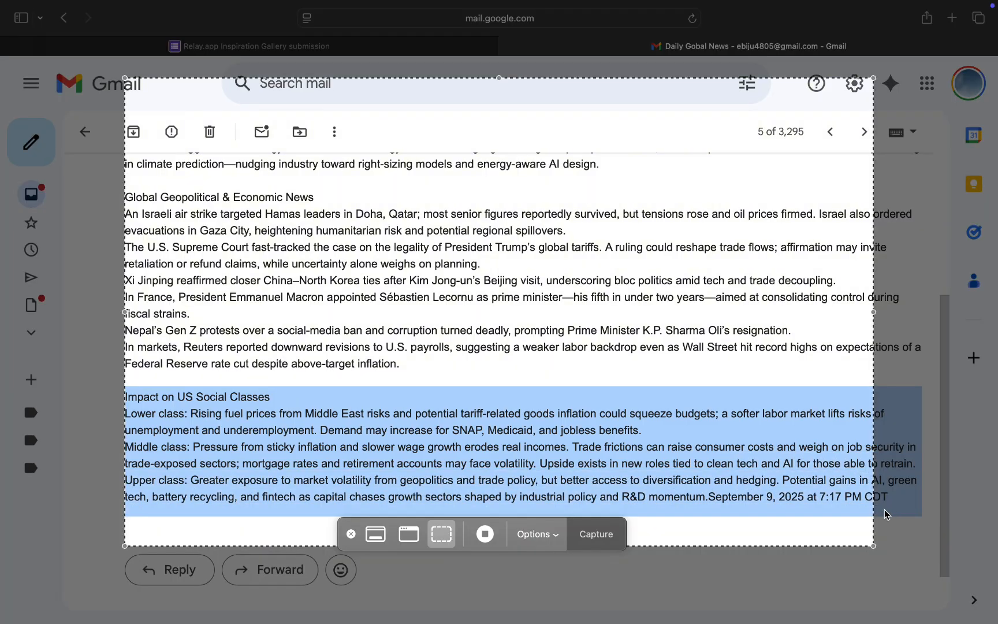